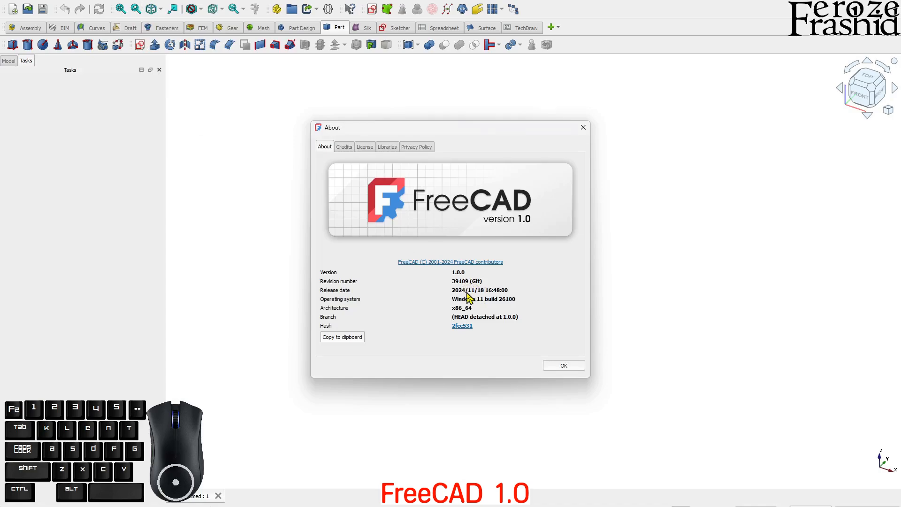
# Step: Dismiss the About FreeCAD dialog with OK to reveal the empty 3D view
pyautogui.click(549, 368)
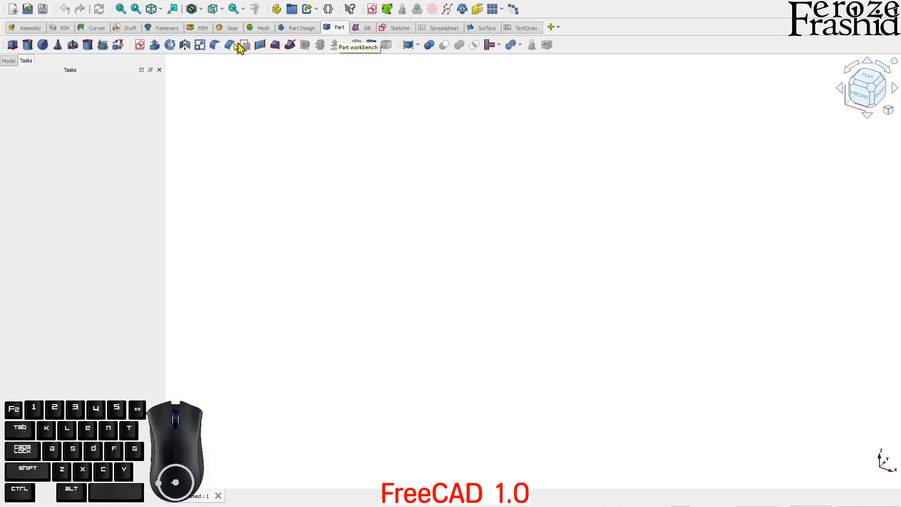
# Step: Start a sketch on the XY plane and draw an octagon centred at the origin
pyautogui.click(140, 45)
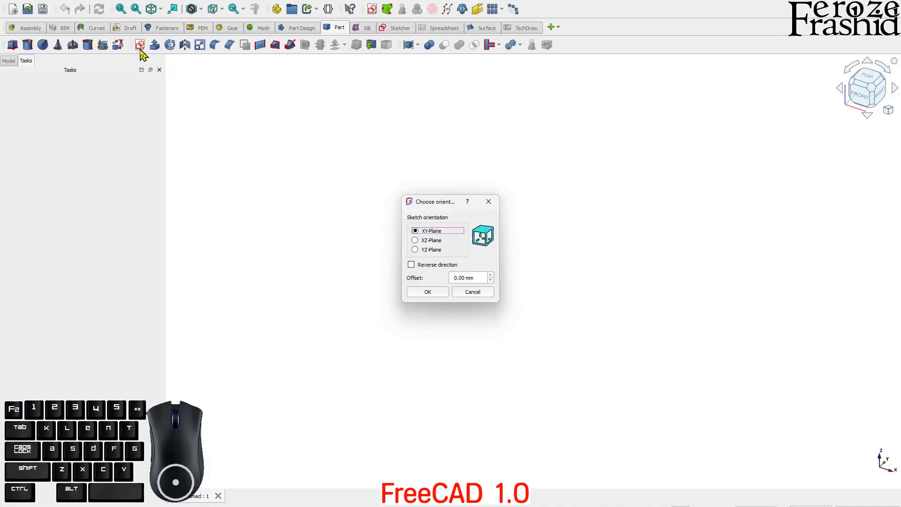
pyautogui.click(428, 292)
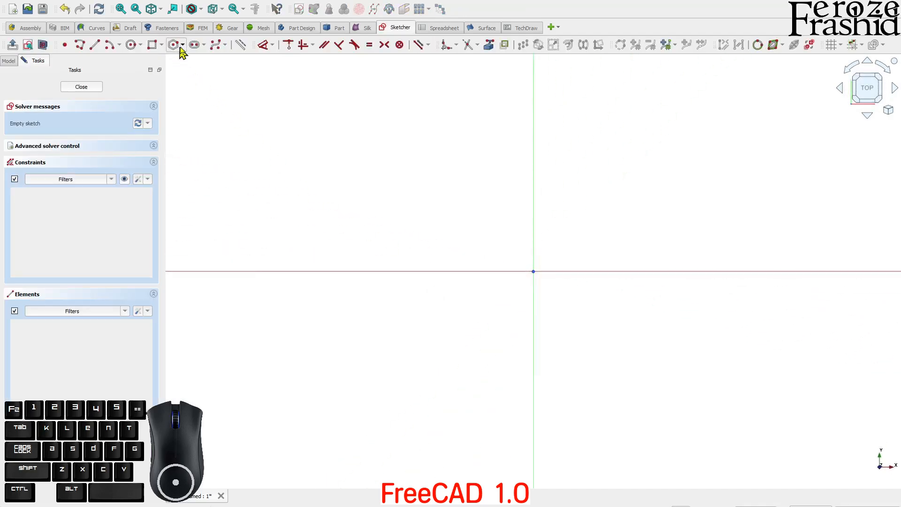
pyautogui.click(183, 46)
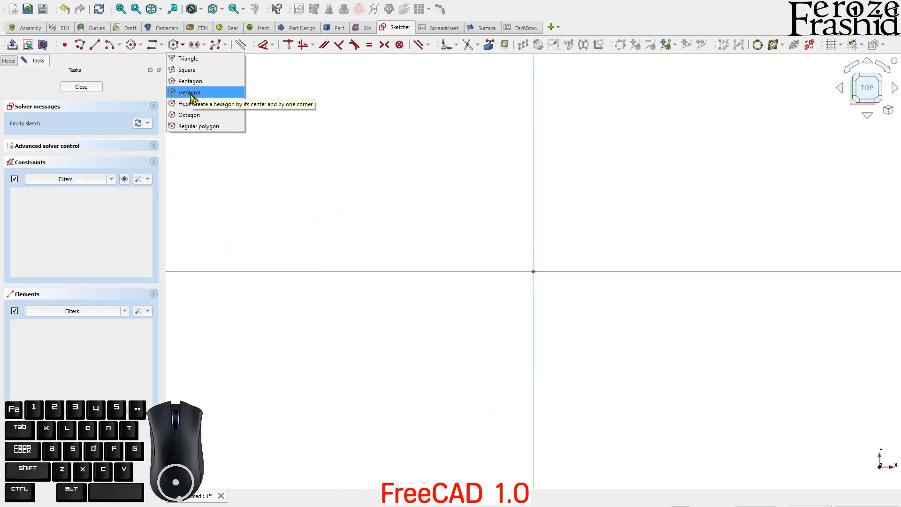
pyautogui.click(188, 114)
pyautogui.click(533, 272)
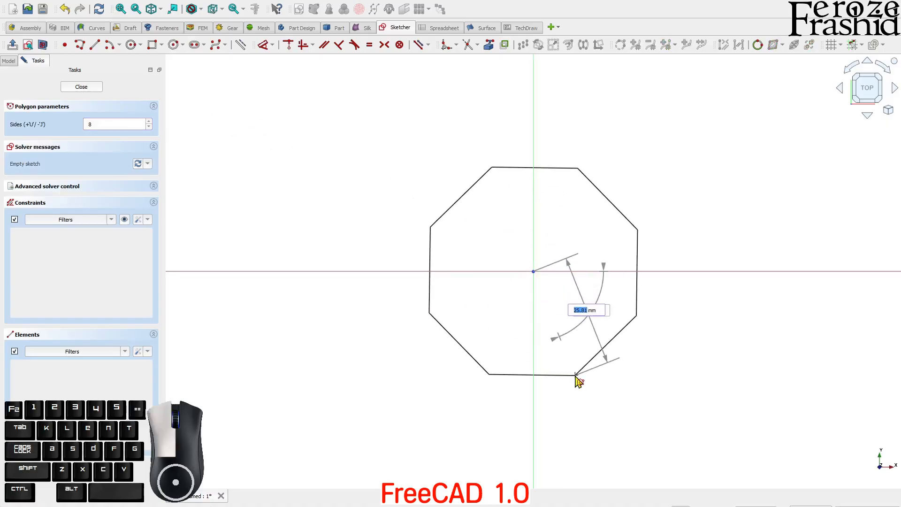
pyautogui.click(578, 374)
# Step: Give the octagon's construction circle a 60 mm diameter
pyautogui.click(616, 192)
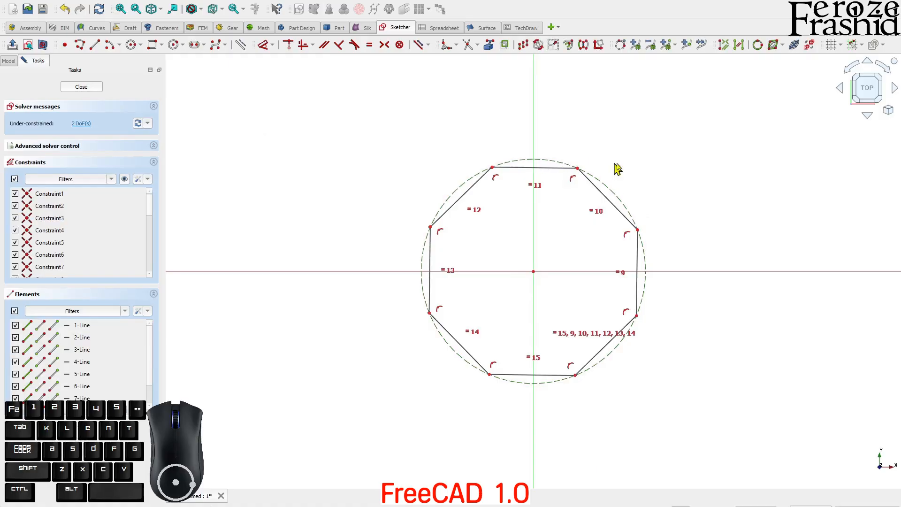
pyautogui.press('d')
pyautogui.click(663, 162)
pyautogui.write('60')
pyautogui.press('Return')
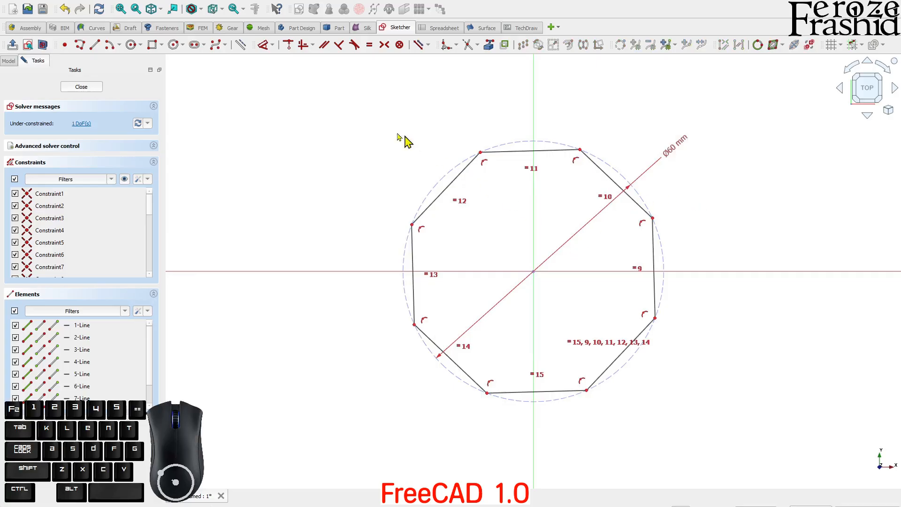
# Step: Constrain the octagon's bottom edge to be horizontal
pyautogui.click(452, 187)
pyautogui.press('d')
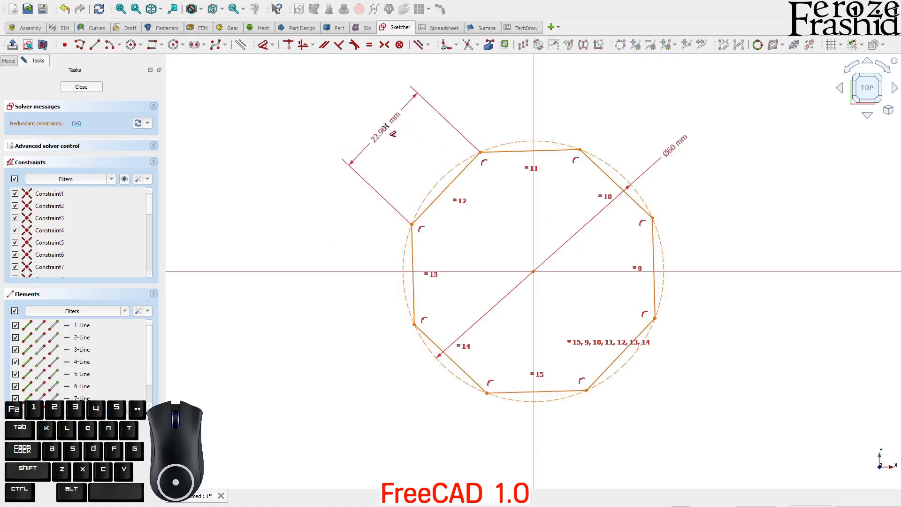
pyautogui.rightClick(408, 142)
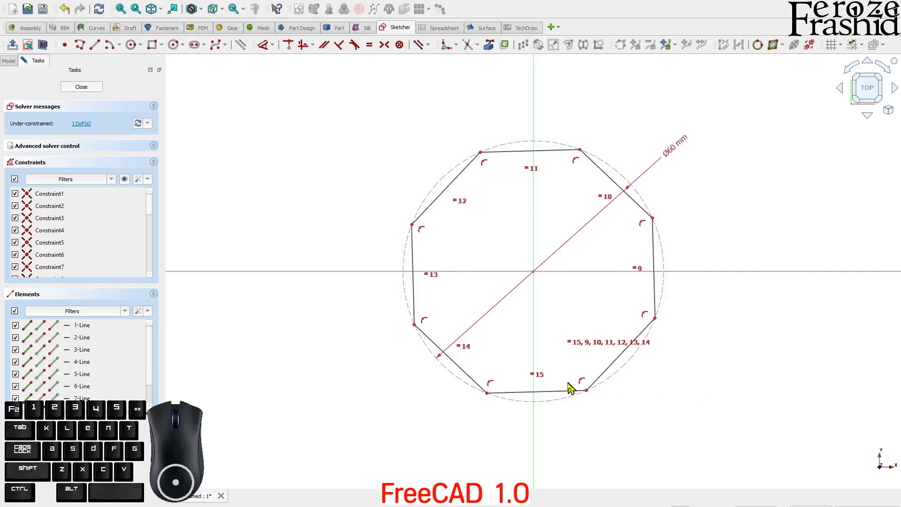
pyautogui.click(552, 392)
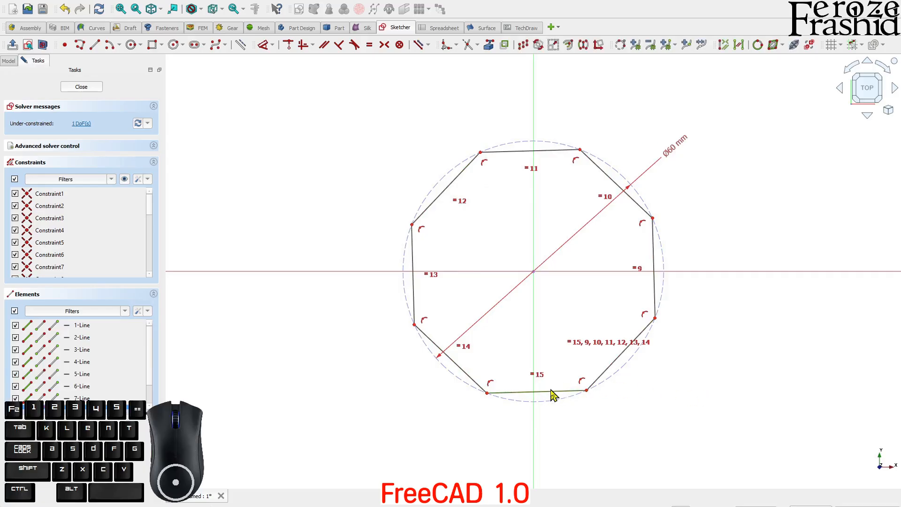
pyautogui.press('a')
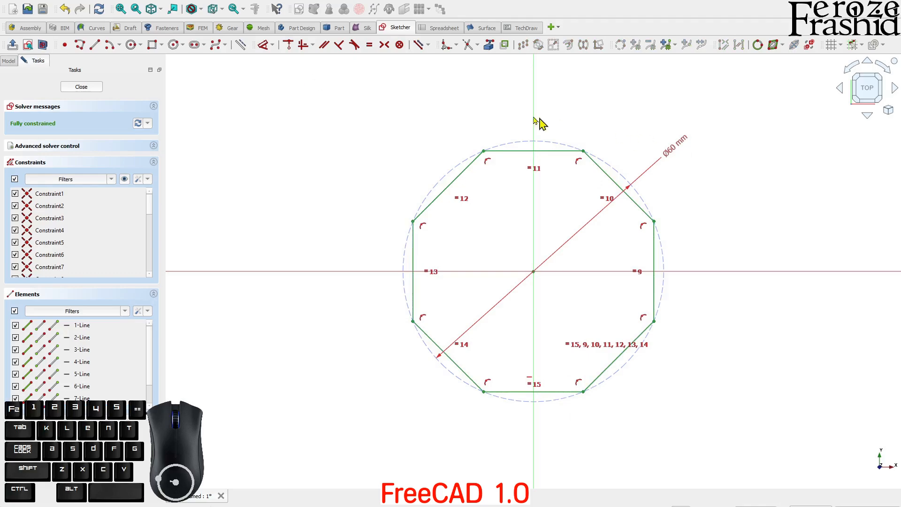
pyautogui.click(174, 45)
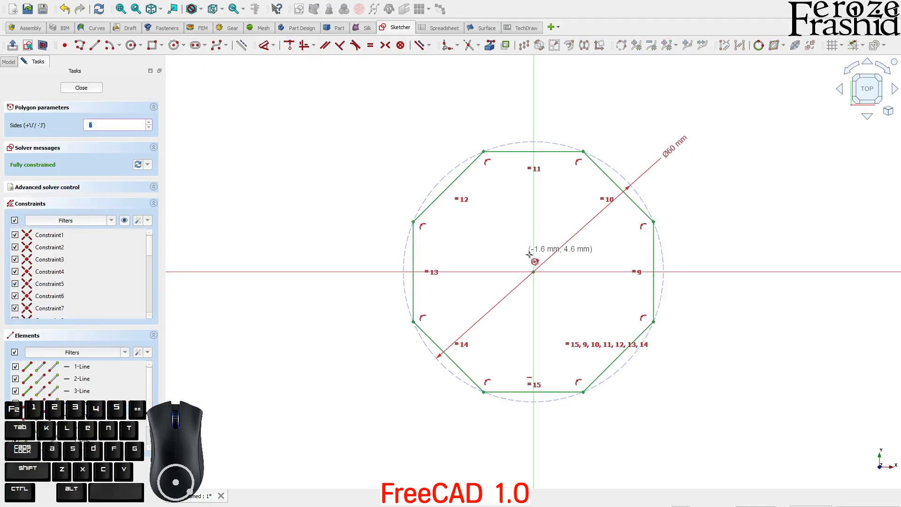
# Step: Draw an inner octagon at the origin and dimension its circle to 50 mm diameter
pyautogui.click(534, 272)
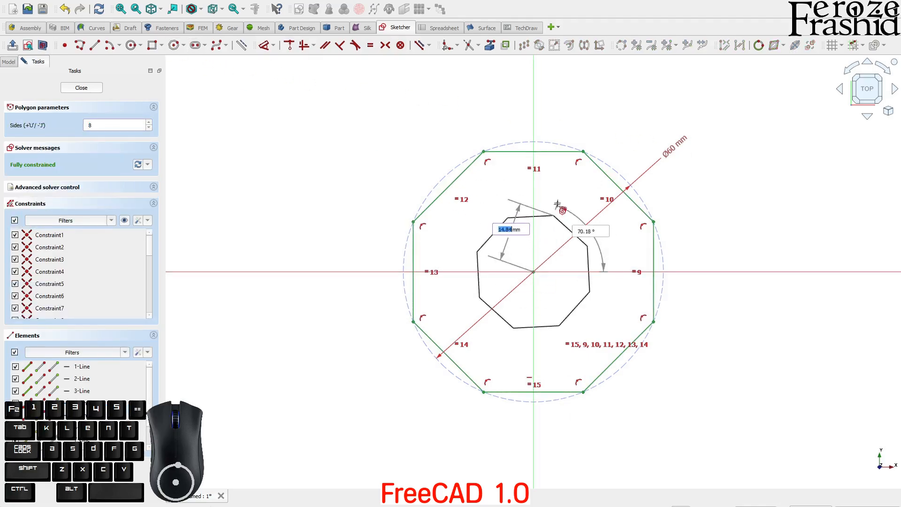
pyautogui.click(558, 175)
pyautogui.rightClick(650, 85)
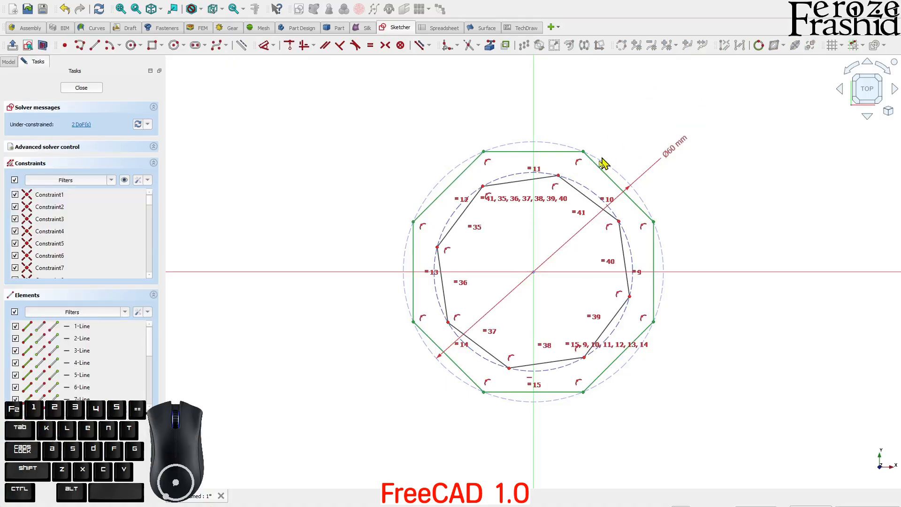
pyautogui.click(591, 193)
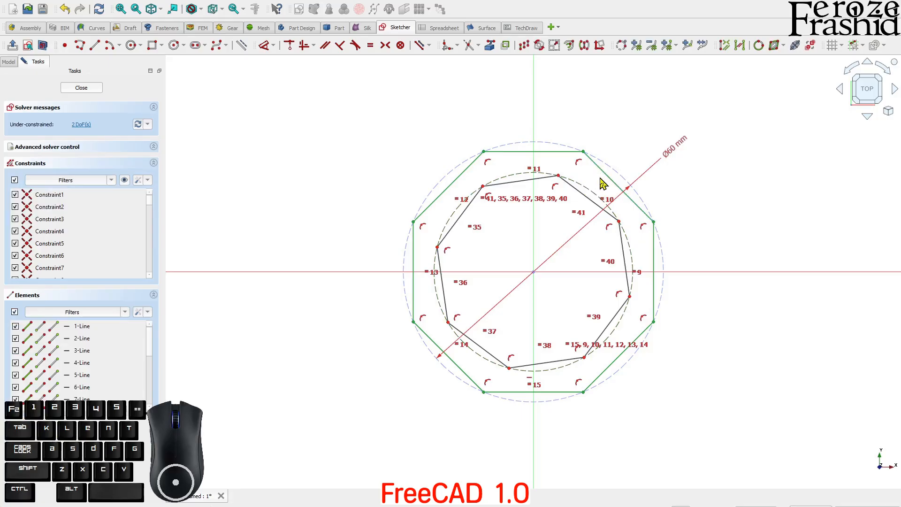
pyautogui.press('d')
pyautogui.click(664, 127)
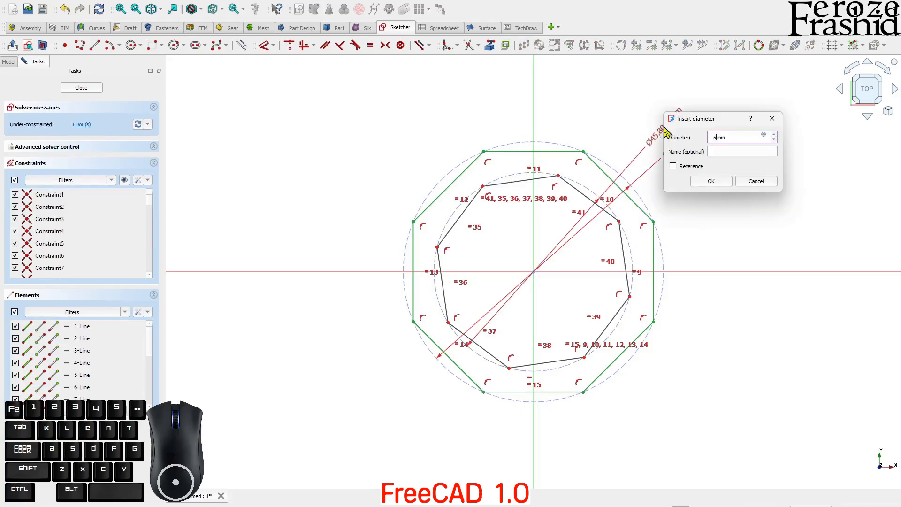
pyautogui.click(717, 182)
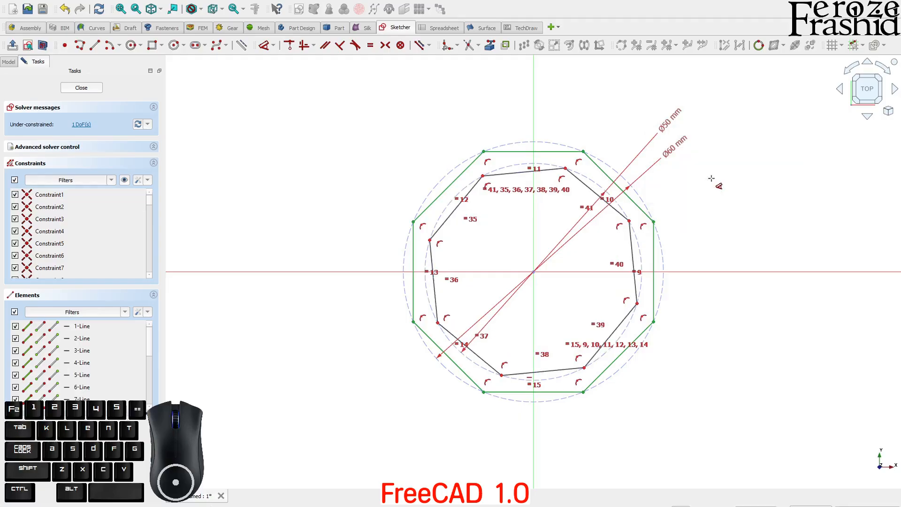
# Step: Make the inner octagon's bottom edge horizontal and close the sketch
pyautogui.click(715, 199)
pyautogui.moveTo(580, 186); pyautogui.dragTo(582, 178)
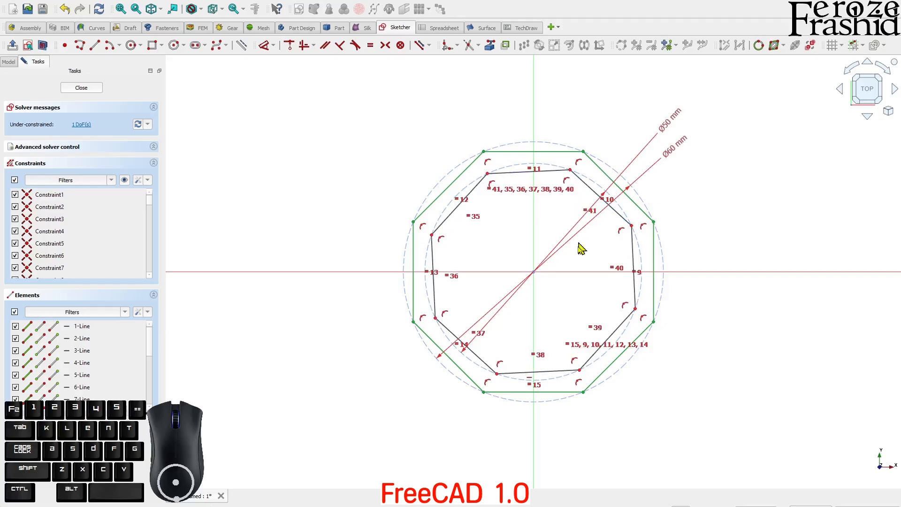
pyautogui.click(562, 370)
pyautogui.press('h')
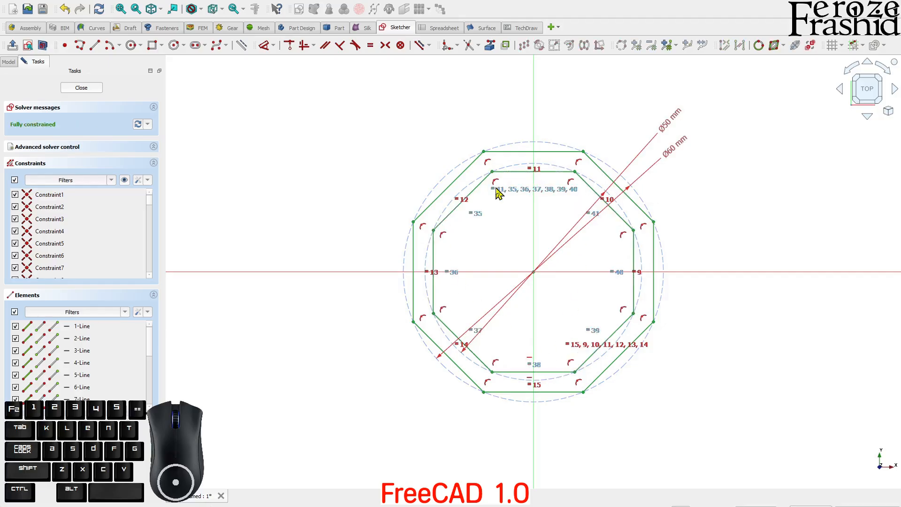
pyautogui.click(74, 90)
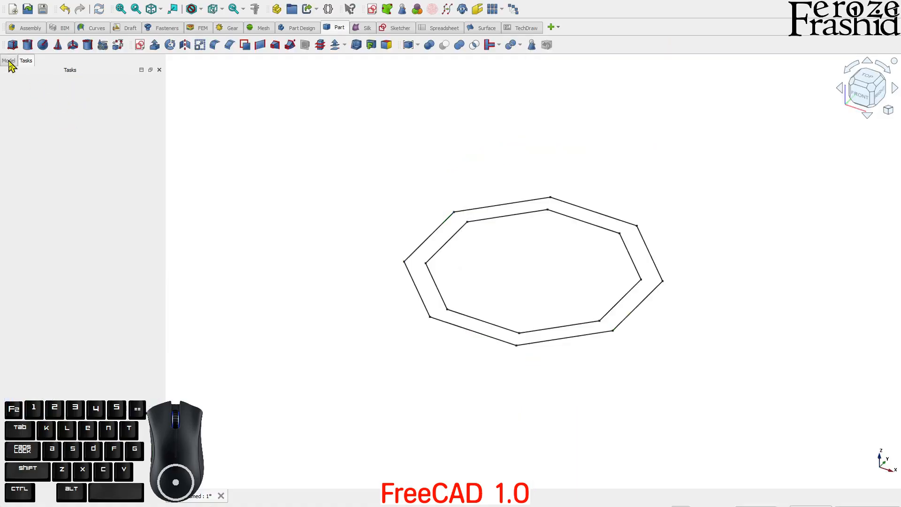
# Step: Rename the sketch to sksOctagon in the model tree
pyautogui.click(9, 62)
pyautogui.click(53, 87)
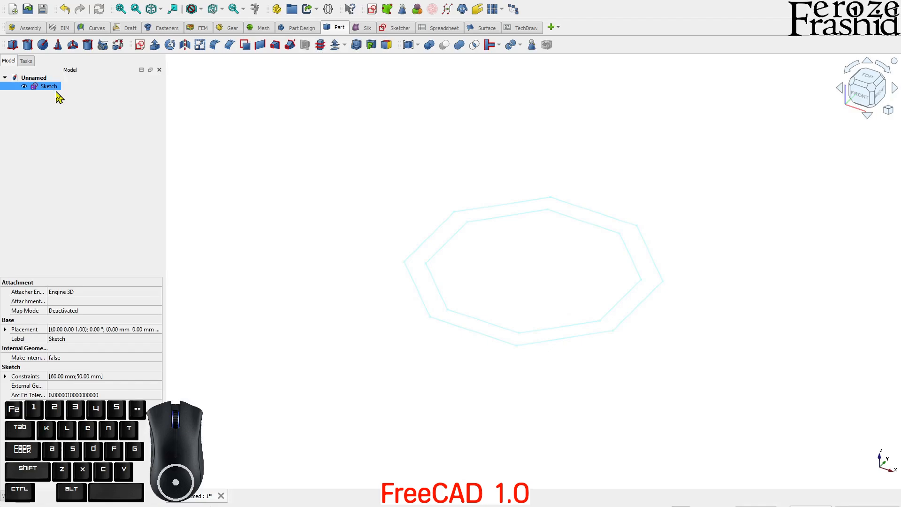
pyautogui.press('F2')
pyautogui.write('sksOctagon')
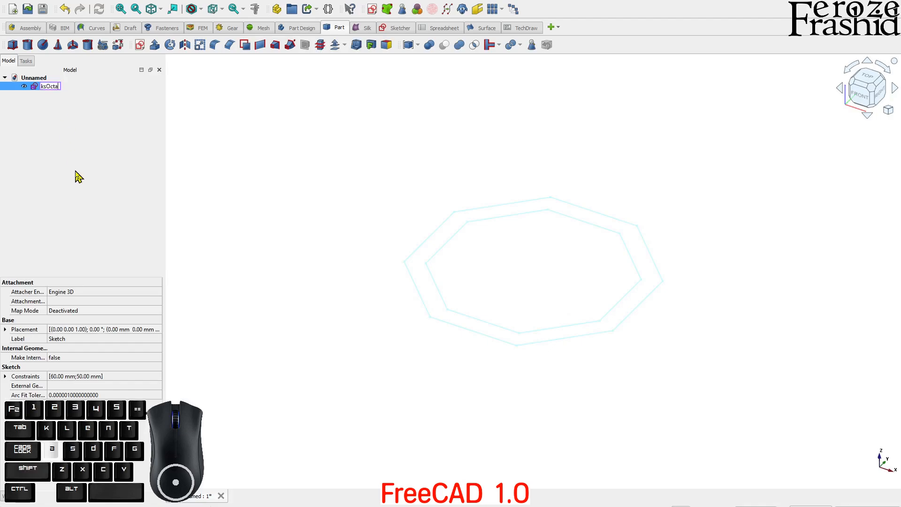
pyautogui.press('Return')
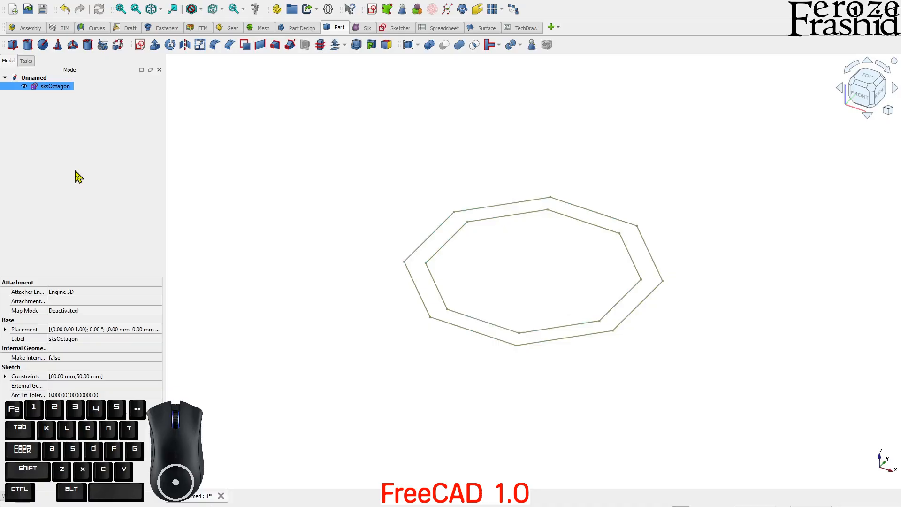
# Step: Extrude sksOctagon 55 mm, rename the extrusion OctagonCore, and view from the top
pyautogui.click(154, 44)
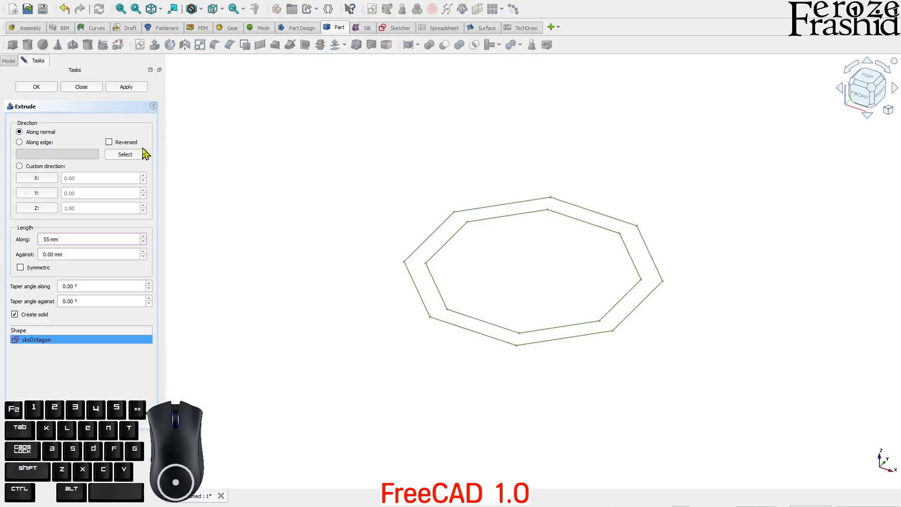
pyautogui.click(129, 89)
pyautogui.click(96, 90)
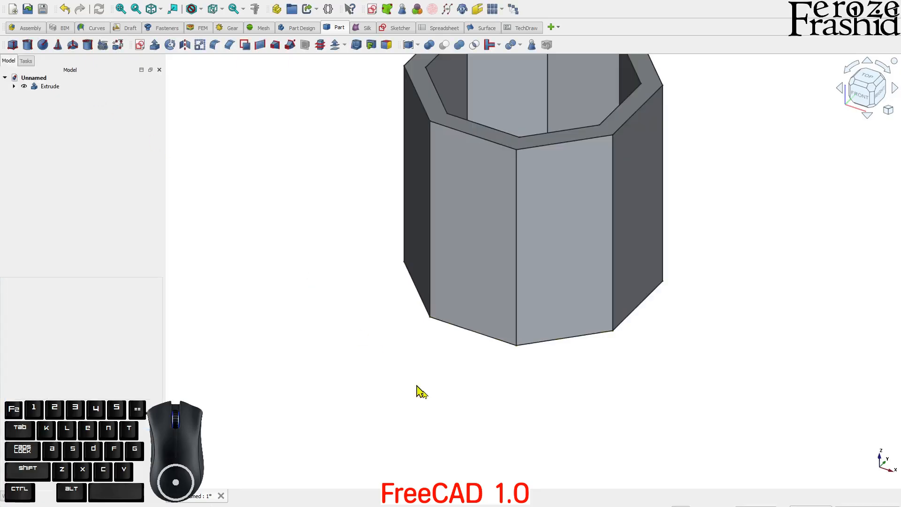
pyautogui.scroll(-3, 421, 392)
pyautogui.click(49, 86)
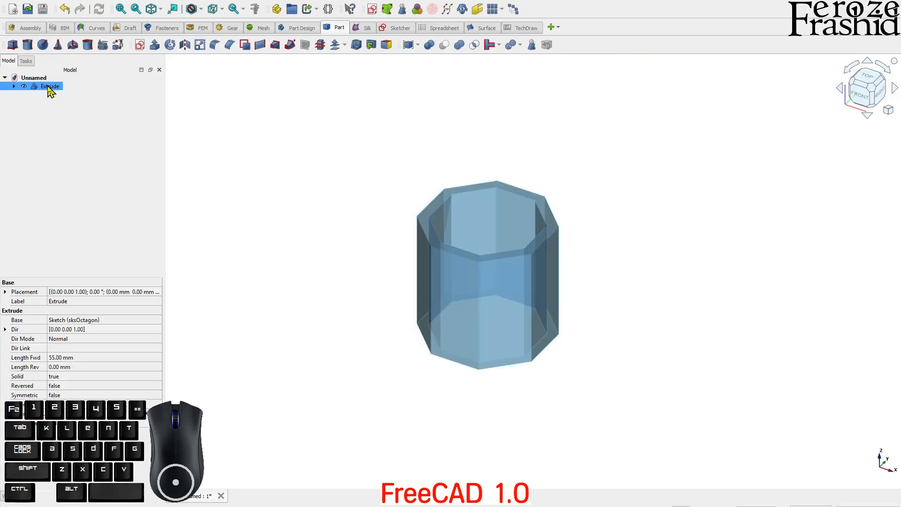
pyautogui.press('F2')
pyautogui.write('OctagonCore')
pyautogui.press('Return')
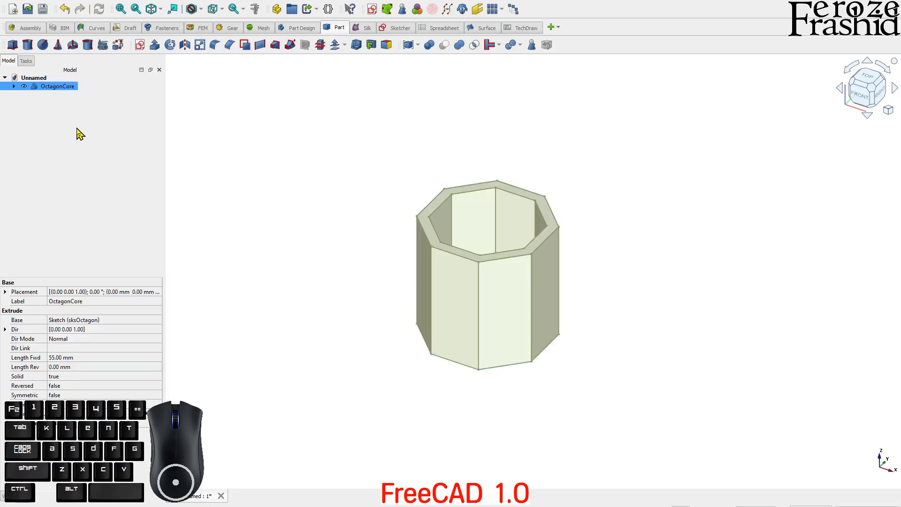
pyautogui.click(865, 83)
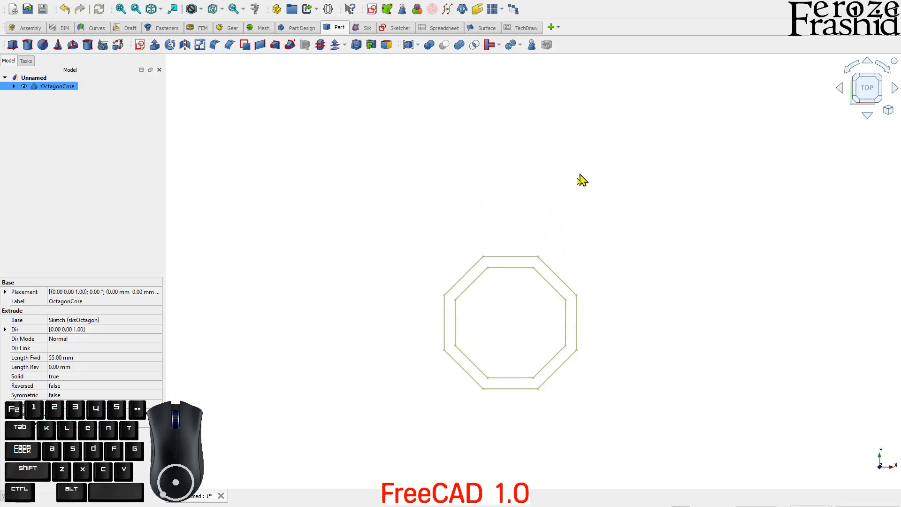
# Step: Orbit around the hollow octagonal prism to inspect it, then return to top view
pyautogui.click(520, 322)
pyautogui.scroll(2, 522, 329)
pyautogui.moveTo(522, 329); pyautogui.dragTo(436, 291, button='middle')
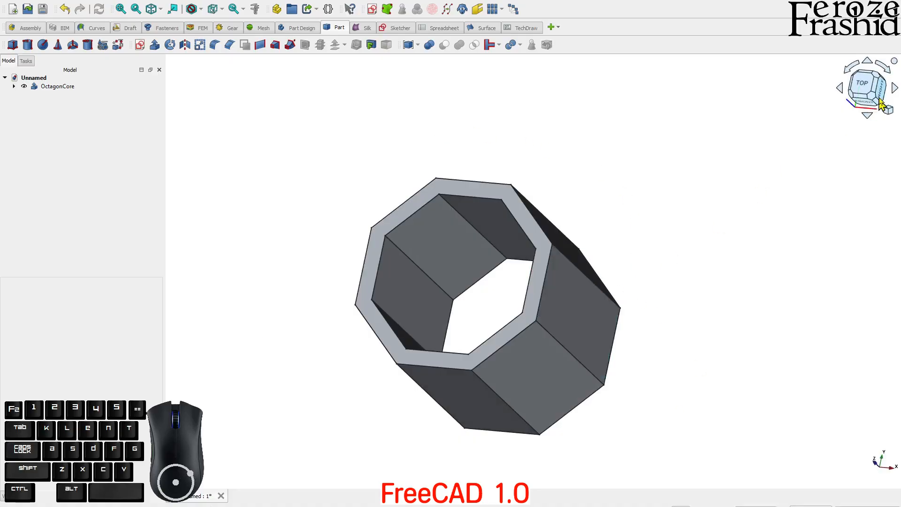
pyautogui.click(866, 89)
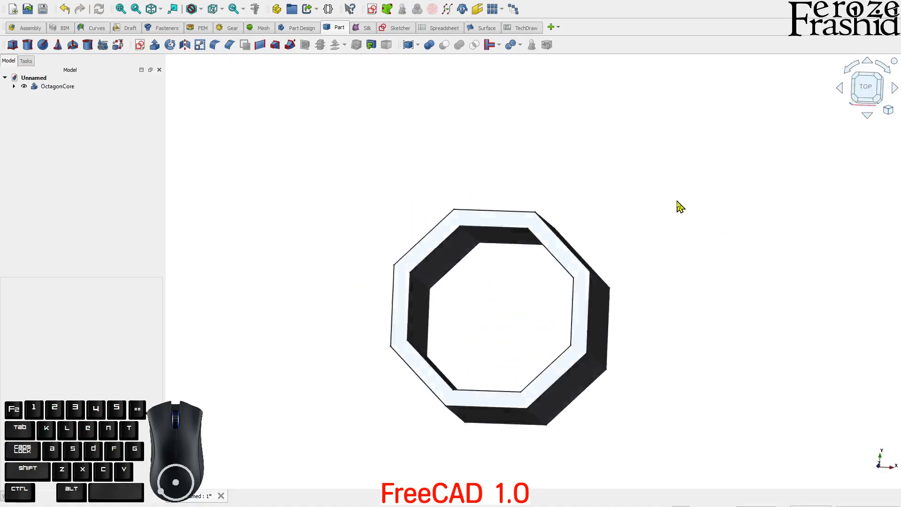
pyautogui.click(604, 312)
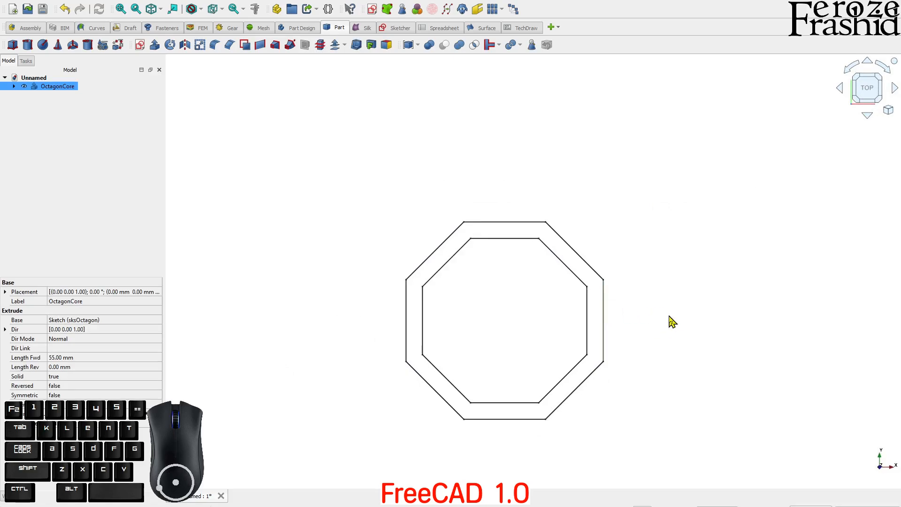
pyautogui.moveTo(606, 337); pyautogui.dragTo(575, 232, button='middle')
pyautogui.click(660, 241)
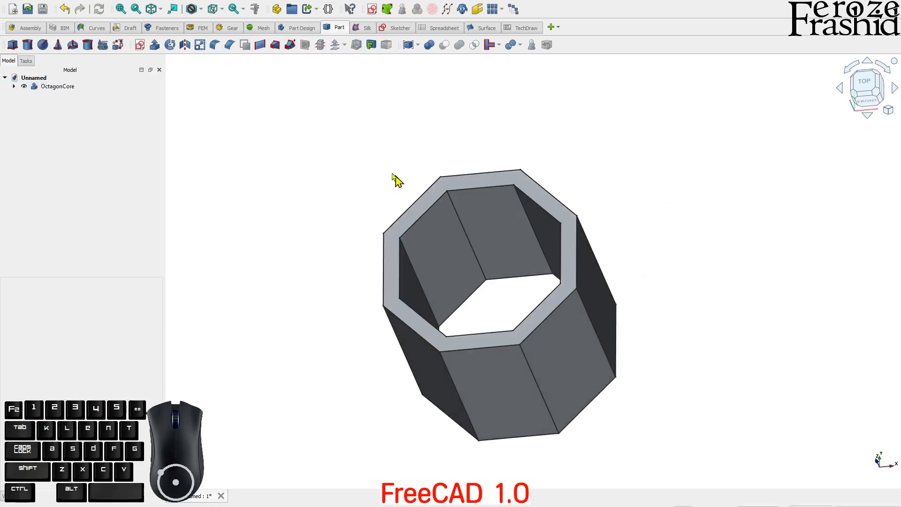
# Step: Hide OctagonCore and show only its sksOctagon ring sketch
pyautogui.click(14, 86)
pyautogui.click(21, 88)
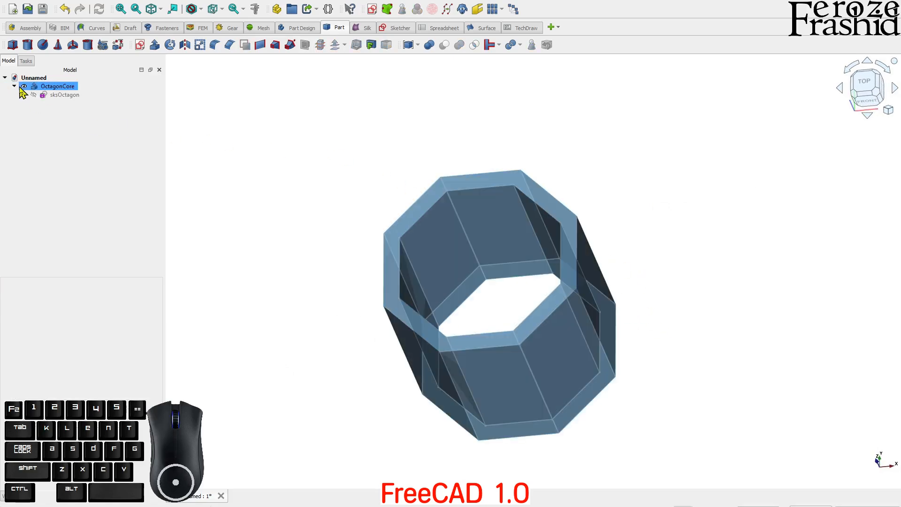
pyautogui.click(24, 86)
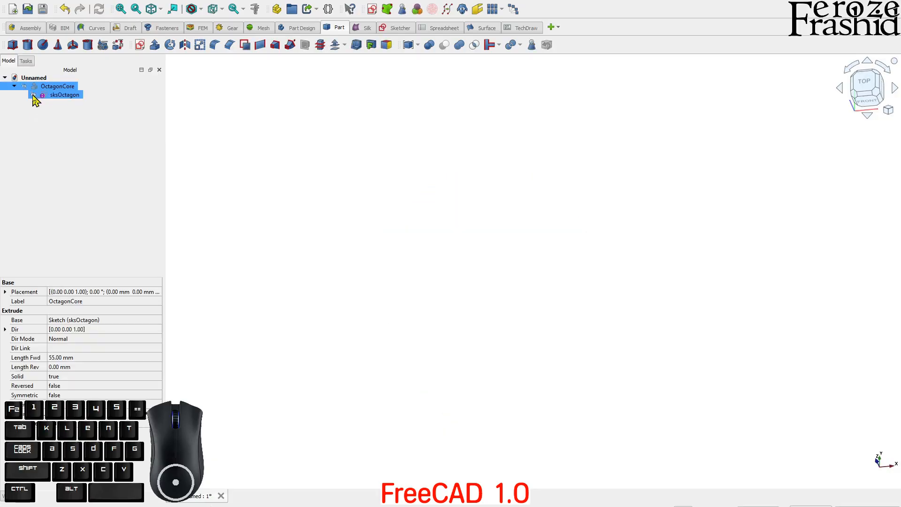
pyautogui.click(33, 95)
pyautogui.click(388, 231)
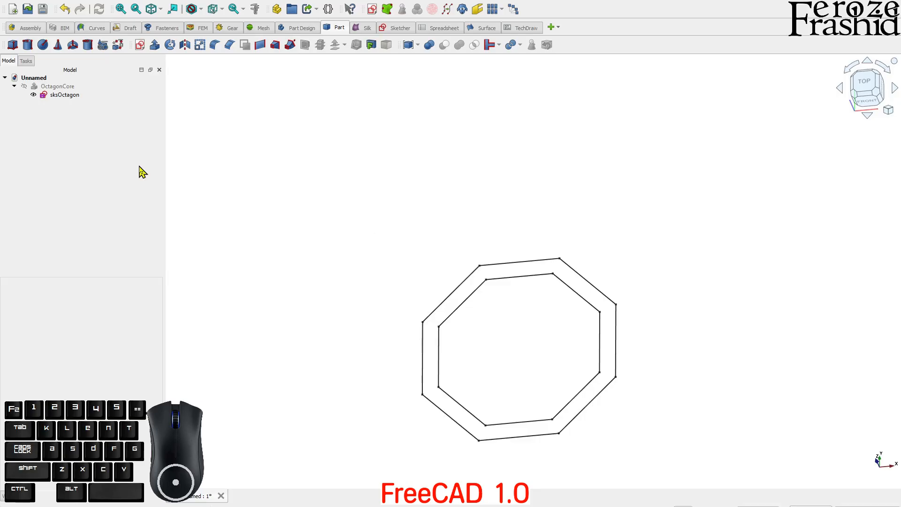
# Step: Start an XY-plane sketch referencing the octagon's right outer edge as external geometry
pyautogui.click(140, 45)
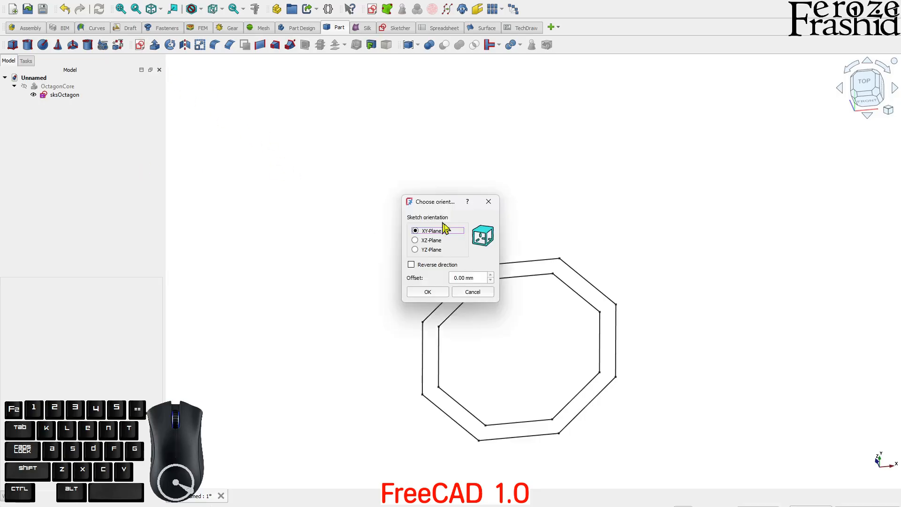
pyautogui.click(428, 292)
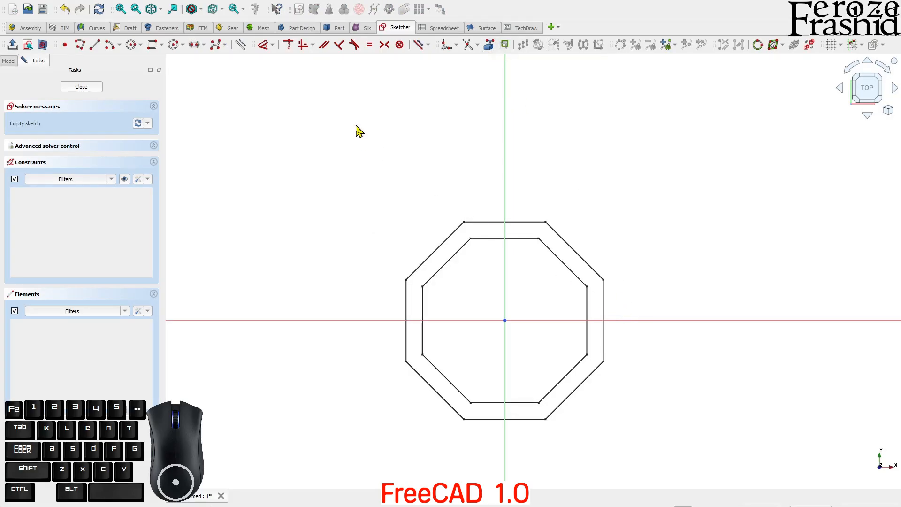
pyautogui.click(490, 46)
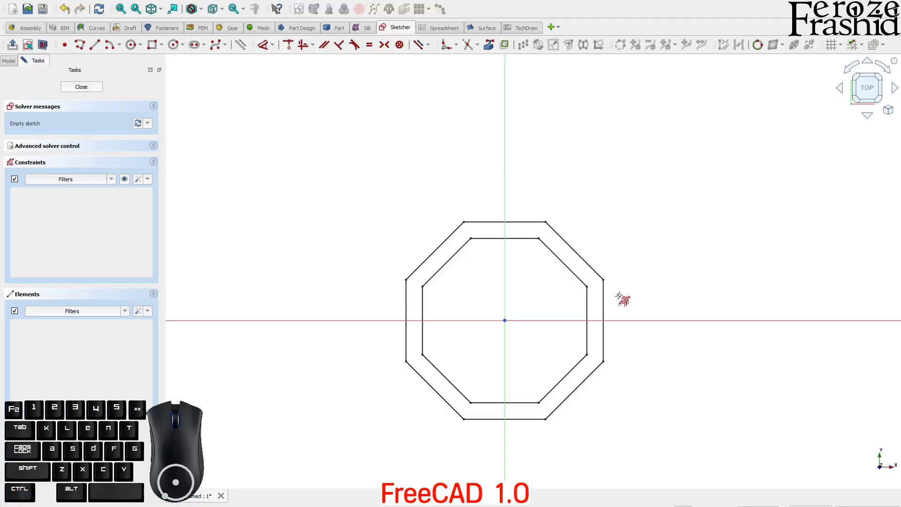
pyautogui.click(604, 313)
pyautogui.rightClick(641, 285)
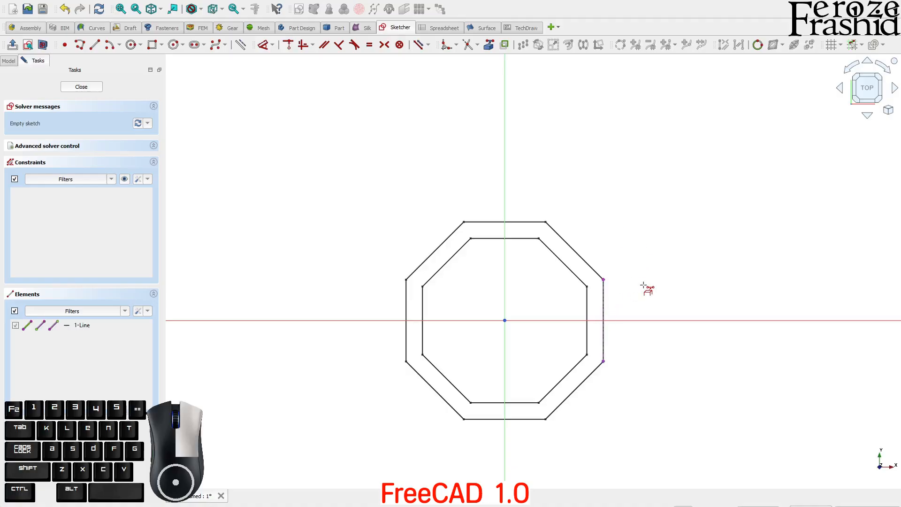
# Step: Draw a closed triangle from the octagon's right edge out to a tip on the horizontal axis
pyautogui.click(79, 44)
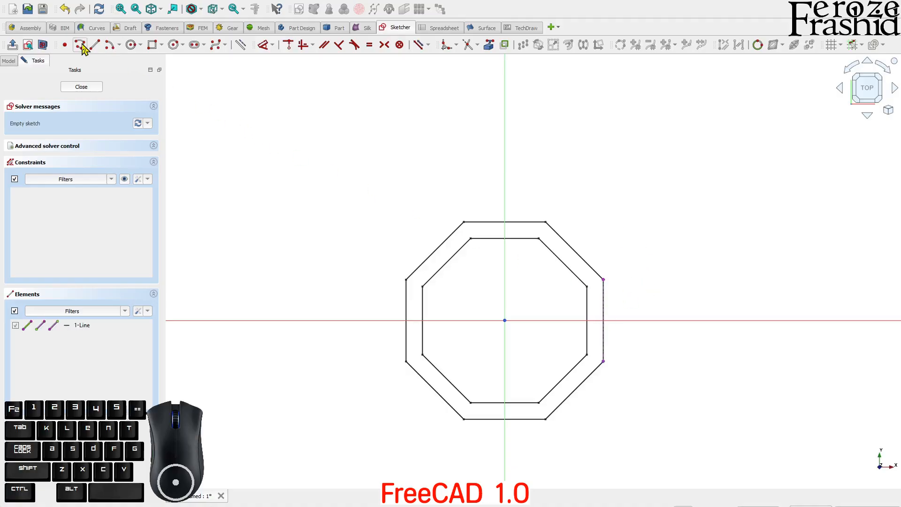
pyautogui.click(603, 279)
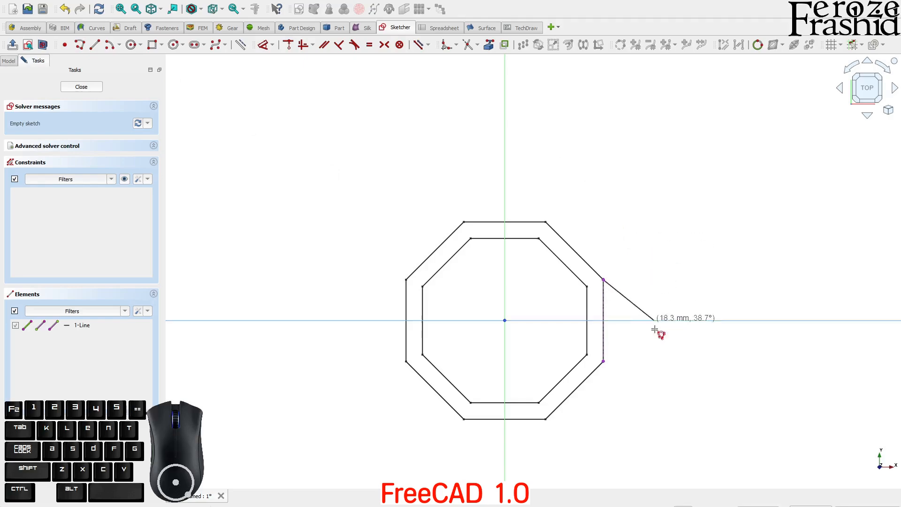
pyautogui.click(604, 361)
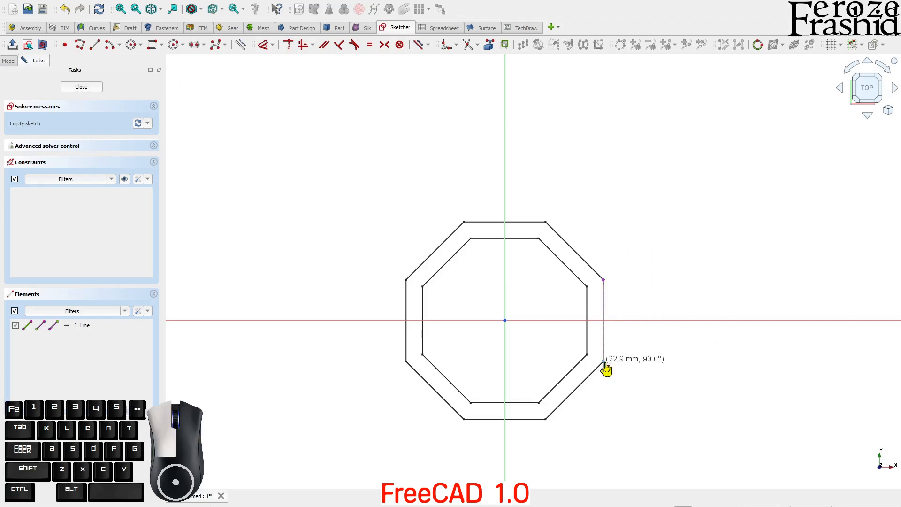
pyautogui.click(725, 320)
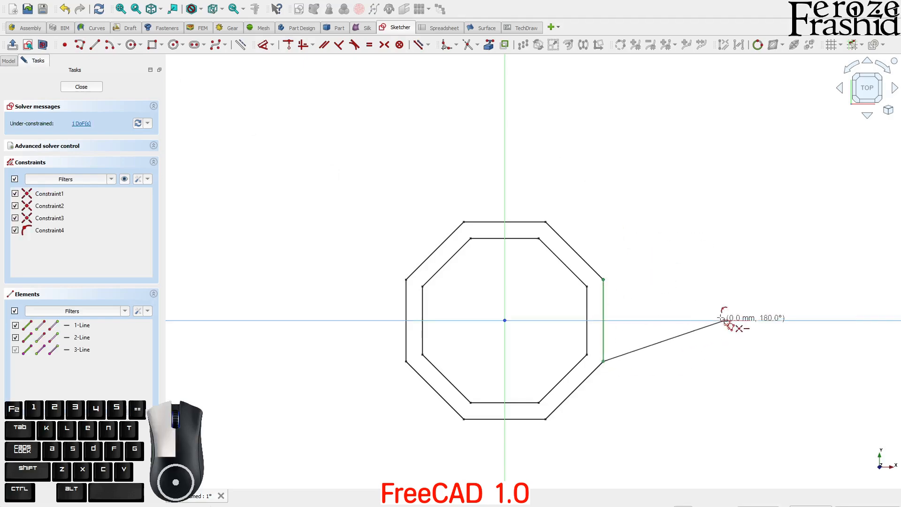
pyautogui.click(604, 280)
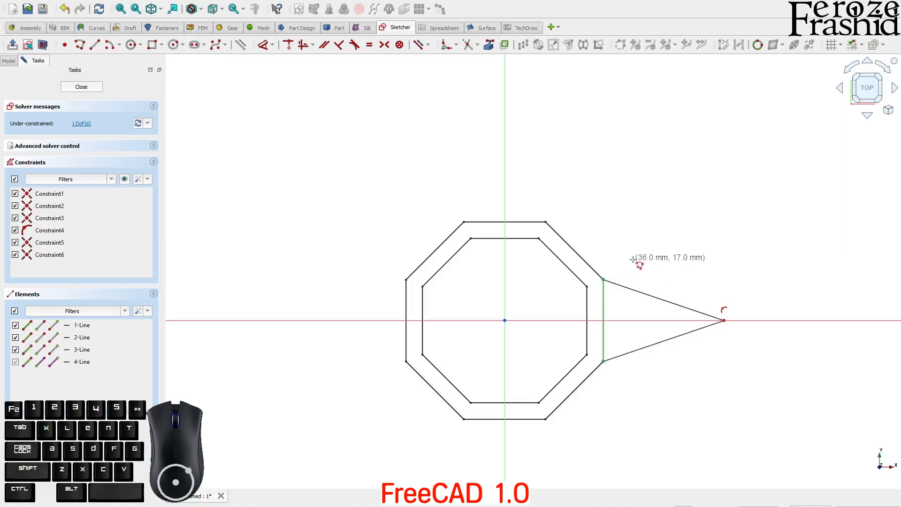
# Step: Set the wedge tip's horizontal distance from centre to 60 mm and close the sketch
pyautogui.click(726, 325)
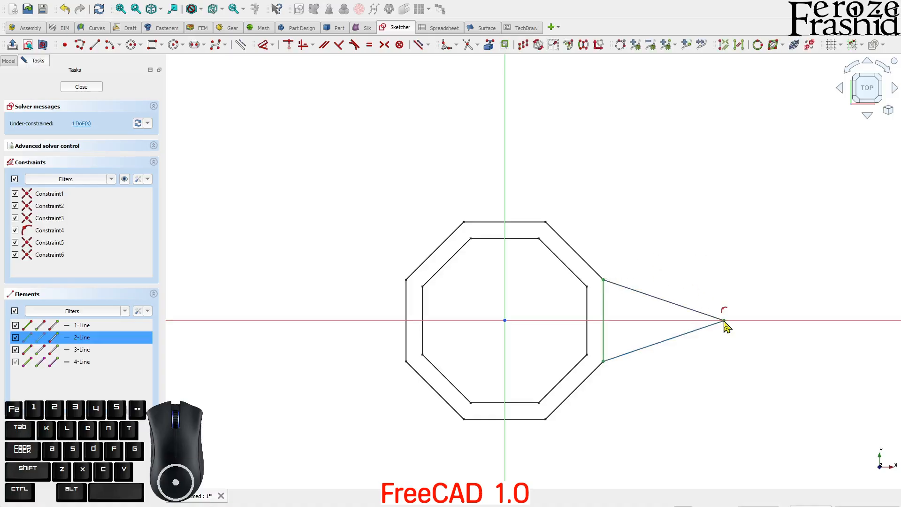
pyautogui.click(729, 368)
pyautogui.click(725, 321)
pyautogui.click(619, 441)
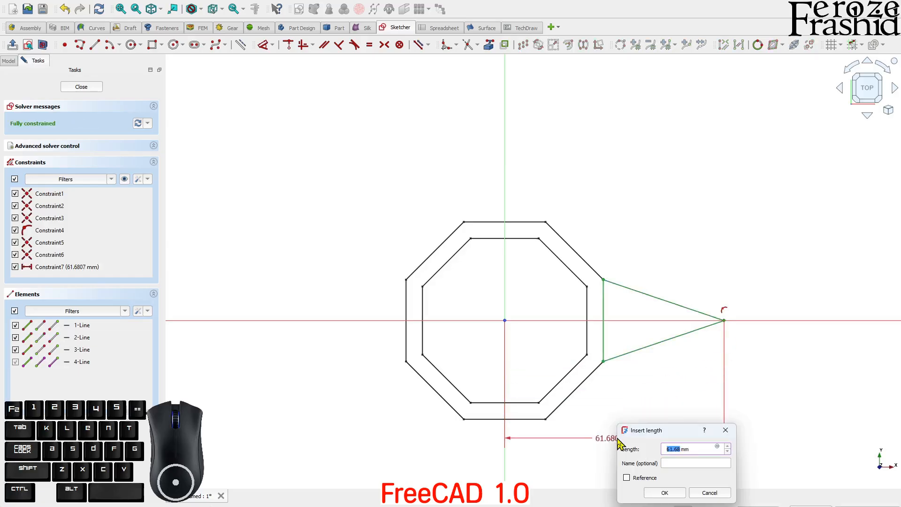
pyautogui.write('60')
pyautogui.press('Return')
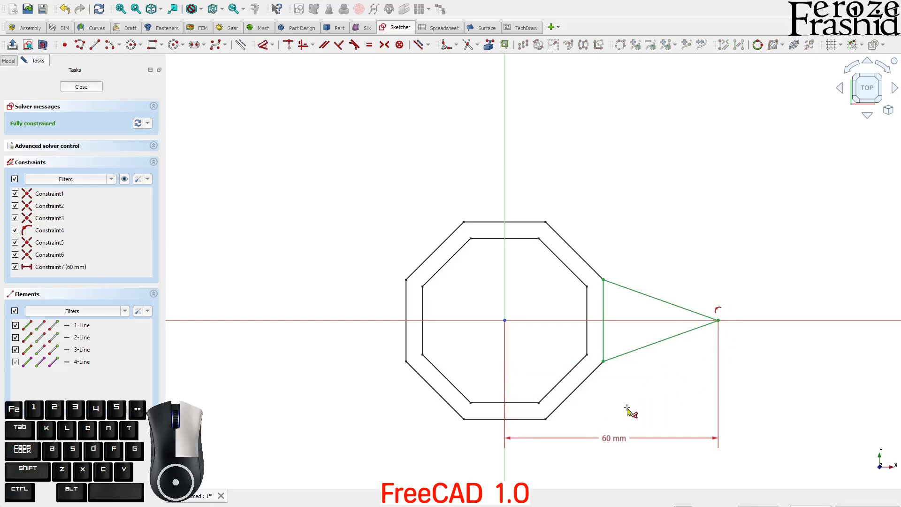
pyautogui.click(89, 88)
# Step: Rename the wedge sketch to sksWedge1
pyautogui.click(55, 103)
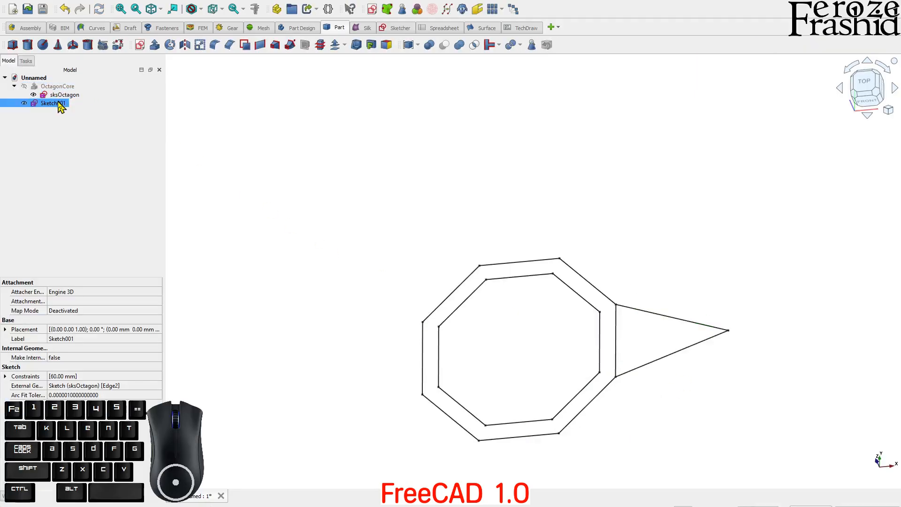
pyautogui.press('F2')
pyautogui.write('sks')
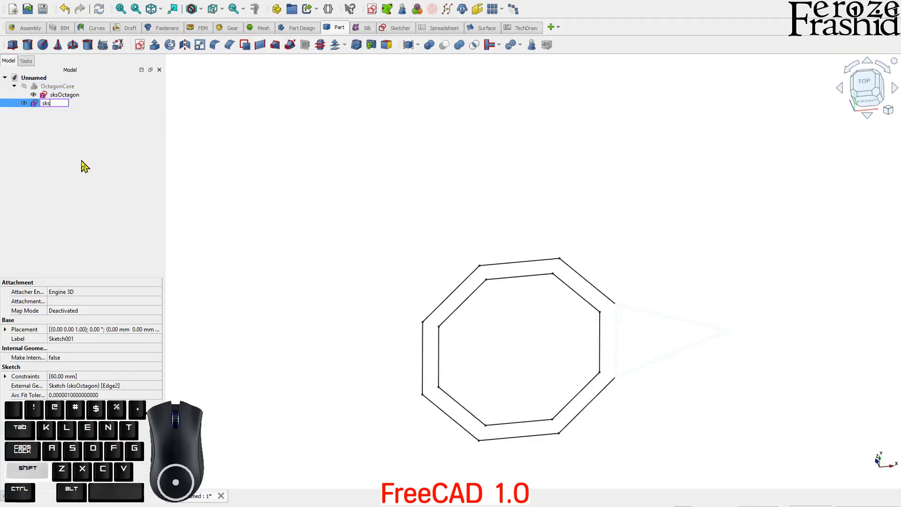
pyautogui.write('Wedge')
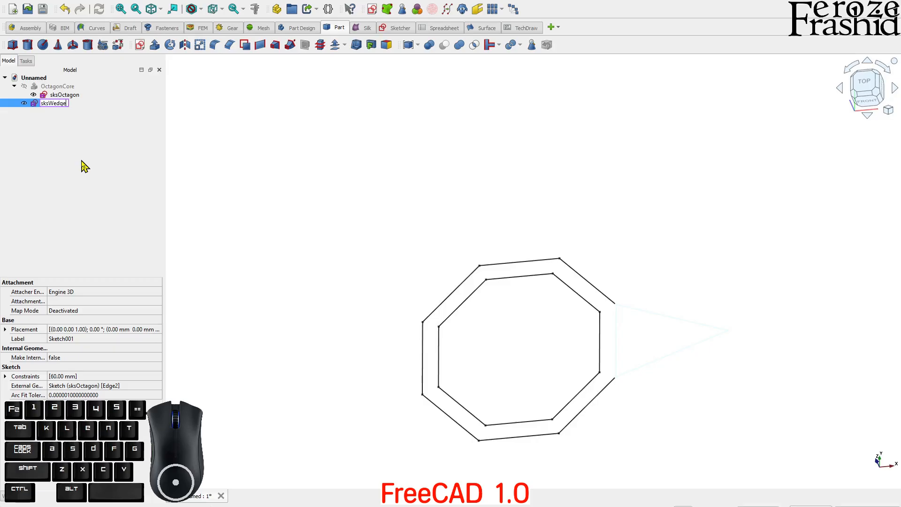
pyautogui.write('1')
pyautogui.press('Return')
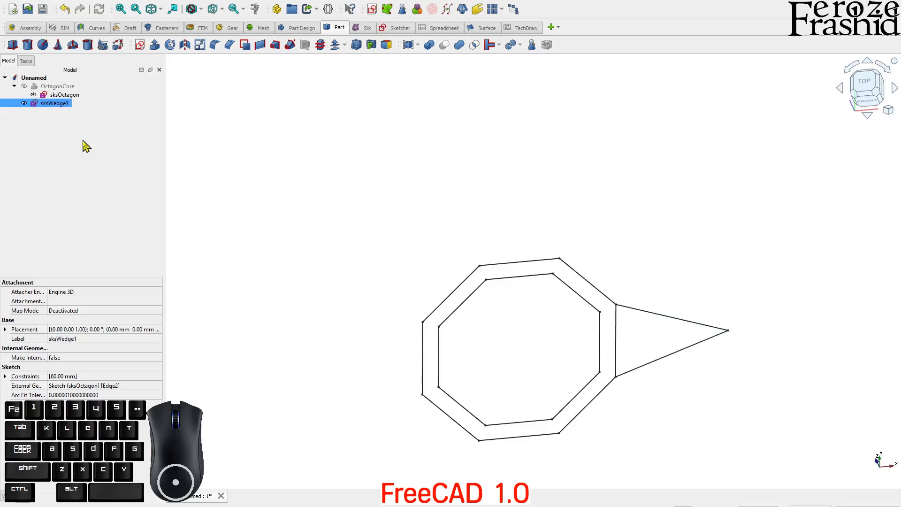
# Step: Extrude sksWedge1 into a 55 mm tall wedge solid and view it from the front
pyautogui.click(155, 44)
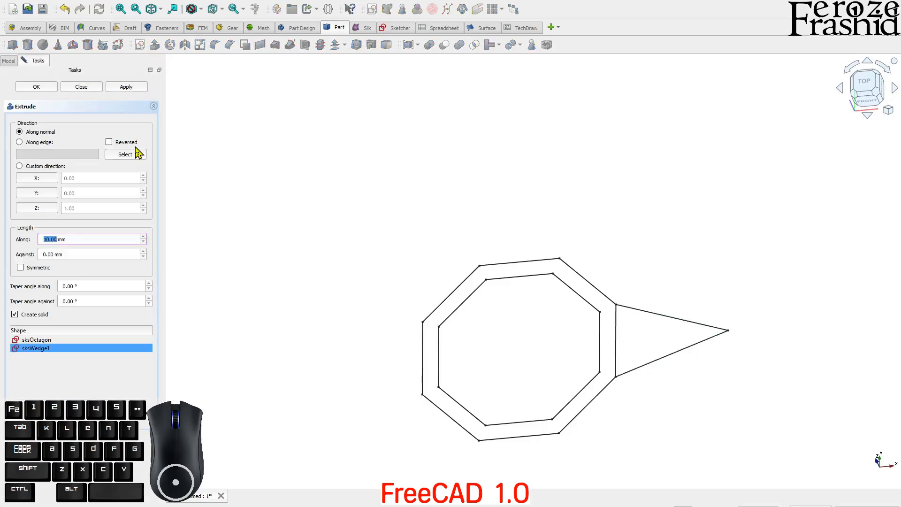
pyautogui.press('Return')
pyautogui.moveTo(560, 345); pyautogui.dragTo(526, 302, button='middle')
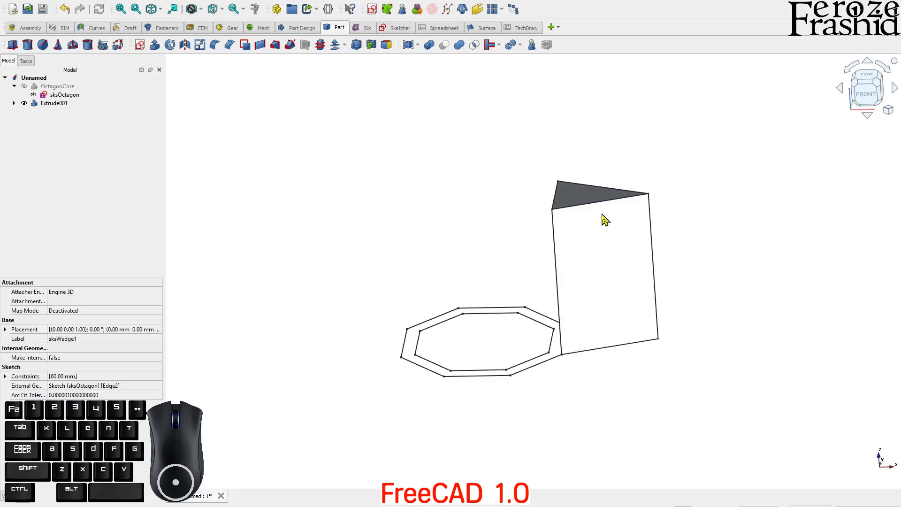
pyautogui.click(605, 229)
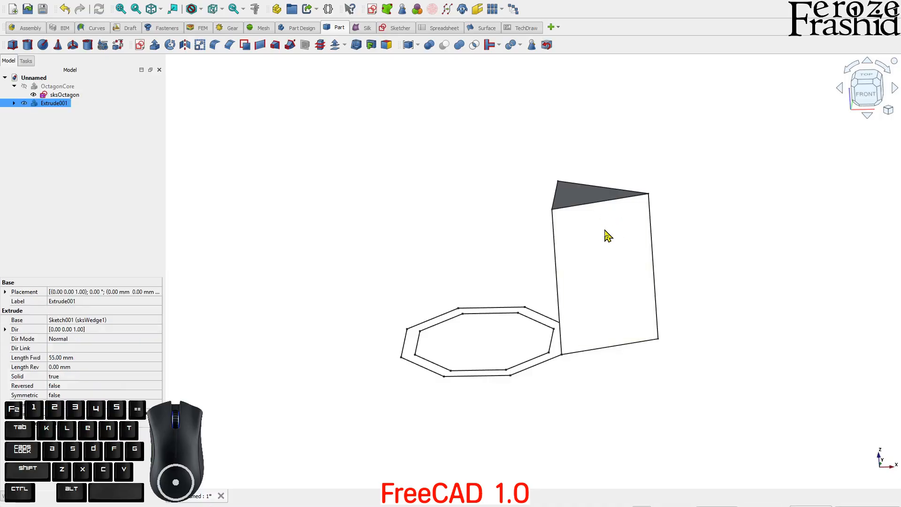
pyautogui.click(740, 261)
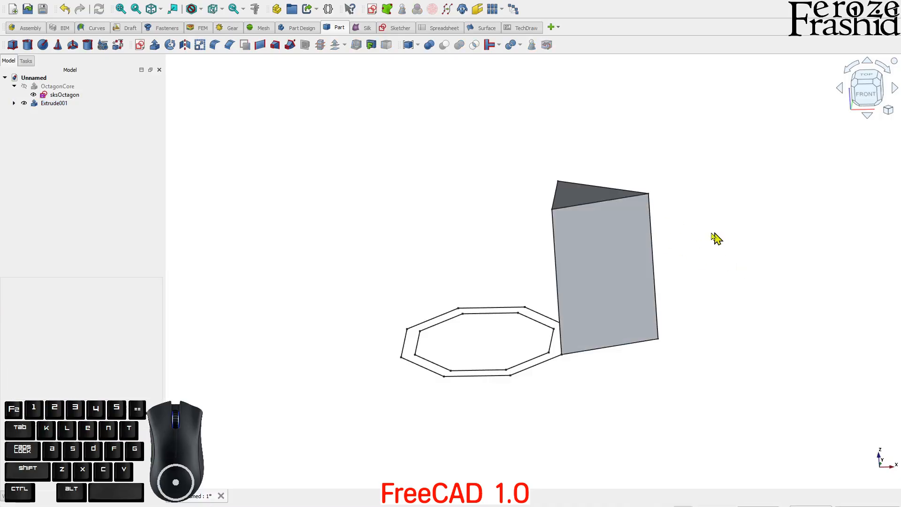
pyautogui.click(704, 217)
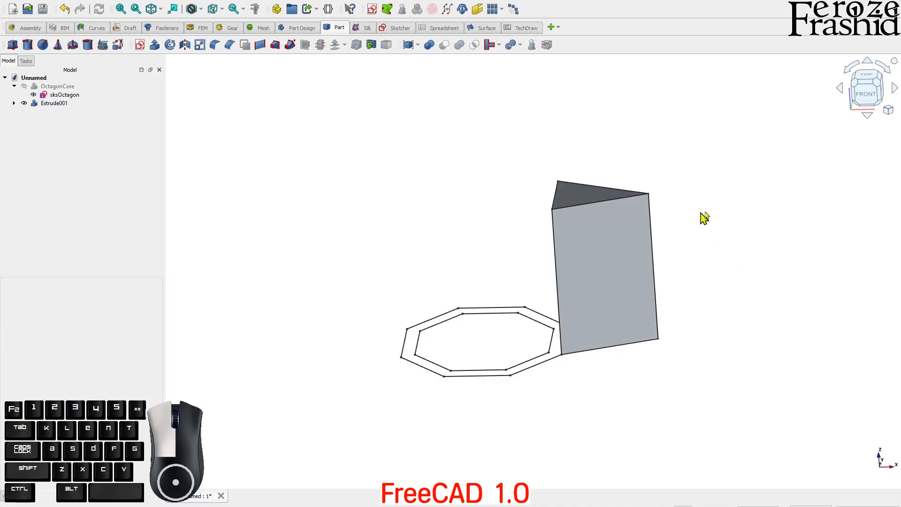
pyautogui.click(866, 96)
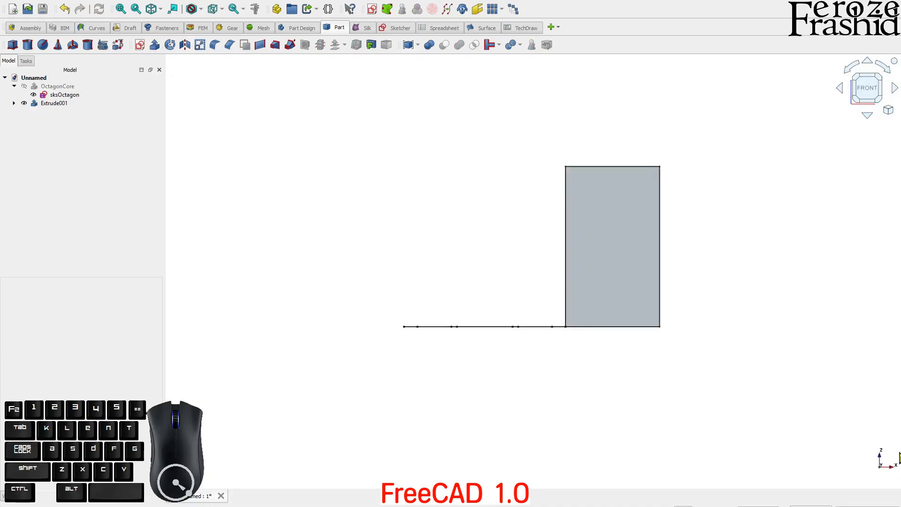
pyautogui.click(139, 45)
# Step: Start an XZ-plane sketch referencing the wedge prism's left and right edges
pyautogui.click(437, 241)
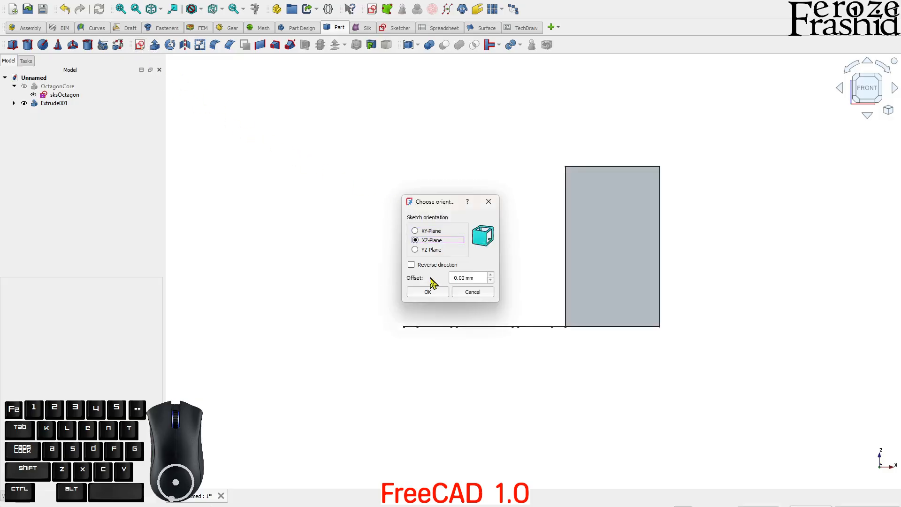
pyautogui.click(428, 291)
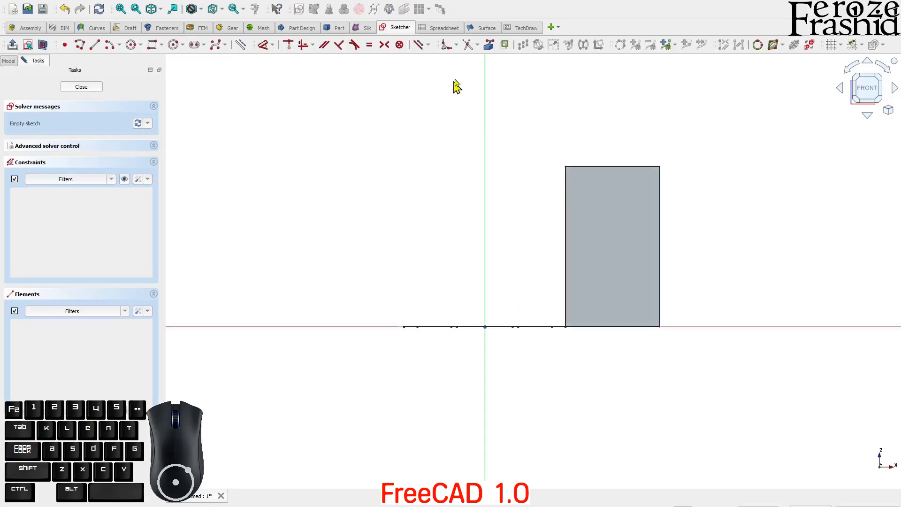
pyautogui.click(486, 46)
pyautogui.moveTo(521, 187); pyautogui.dragTo(553, 221, button='middle')
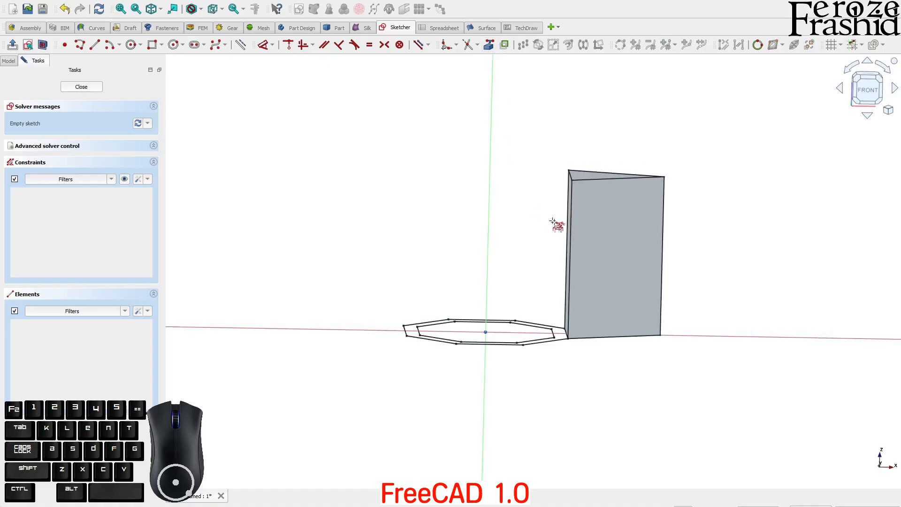
pyautogui.click(569, 242)
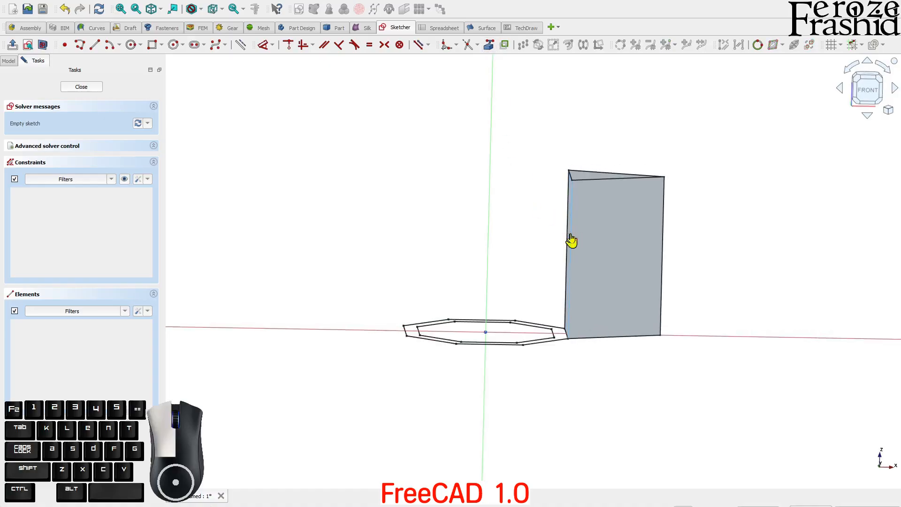
pyautogui.click(662, 275)
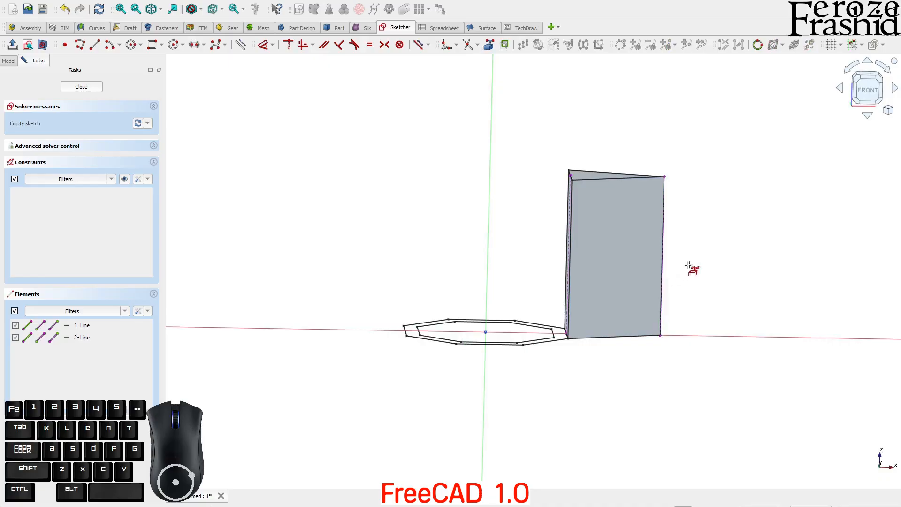
pyautogui.click(866, 94)
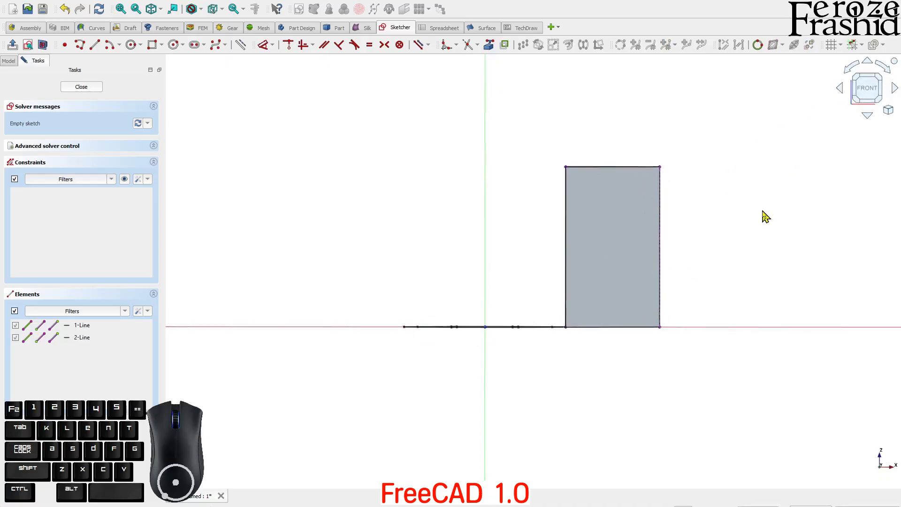
# Step: Draw a triangle from the top-left corner to the right edge and the top-right corner
pyautogui.click(80, 45)
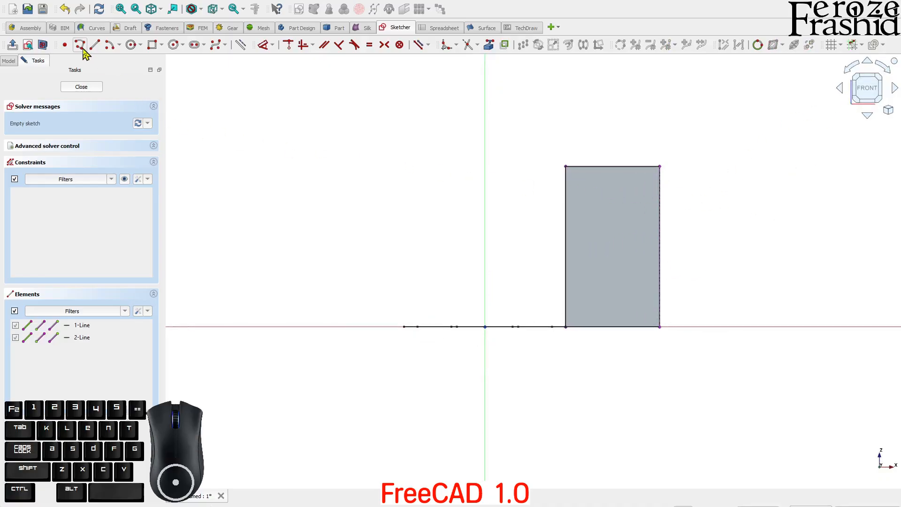
pyautogui.click(564, 165)
pyautogui.click(47, 49)
pyautogui.click(660, 229)
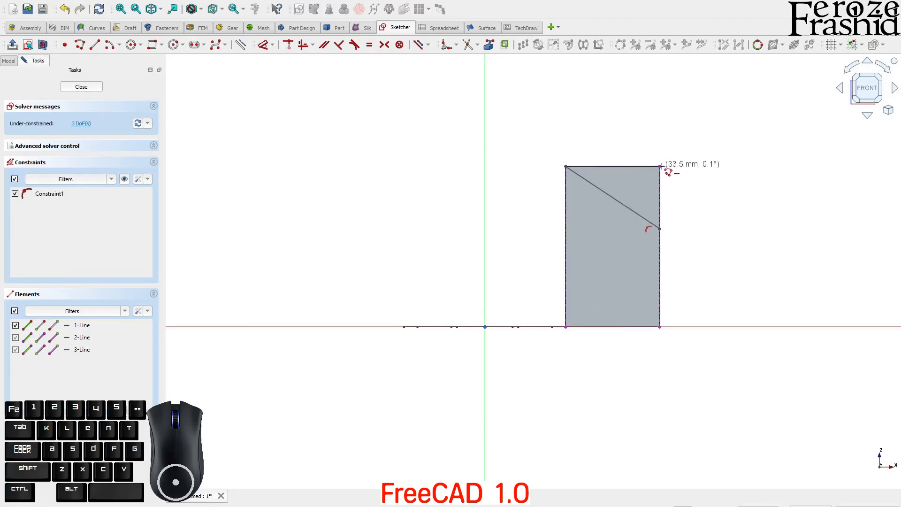
pyautogui.click(660, 166)
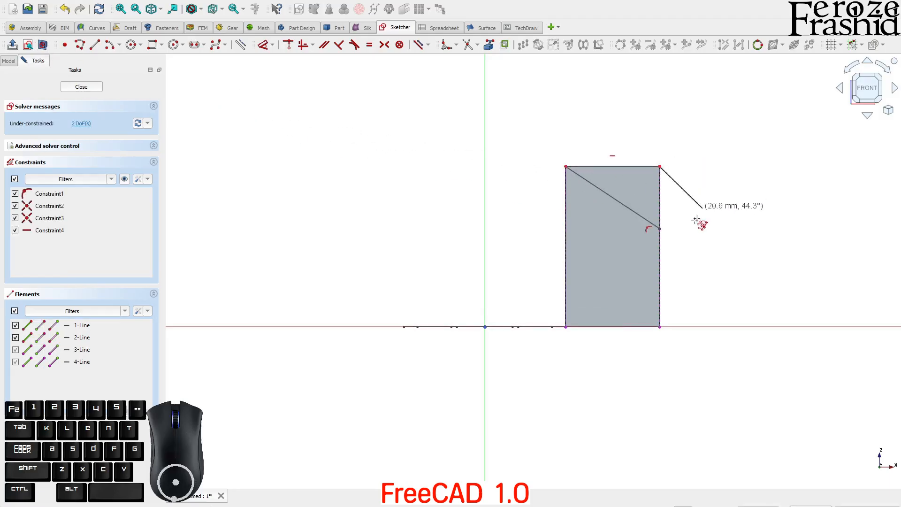
pyautogui.click(660, 229)
pyautogui.press('Escape')
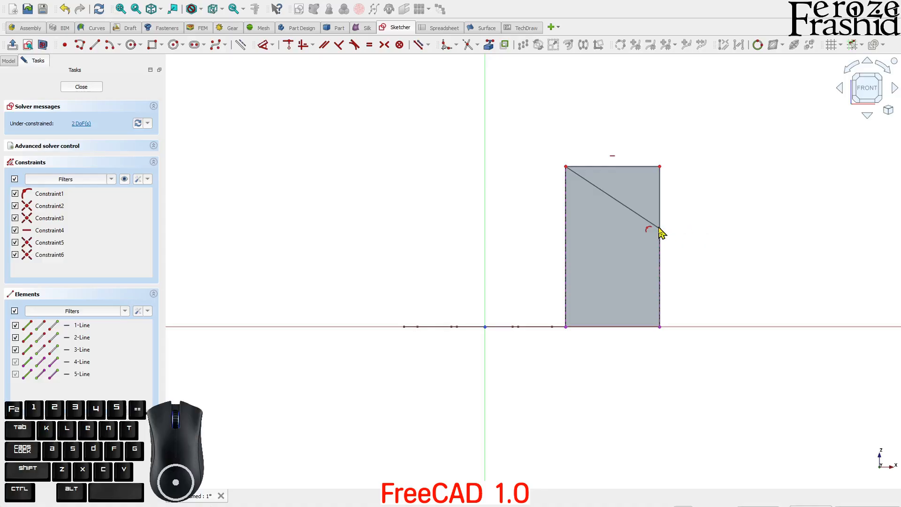
# Step: Set the right-edge point 30 mm above the base, join the diagonal to the top-left corner, and close
pyautogui.click(659, 229)
pyautogui.press('d')
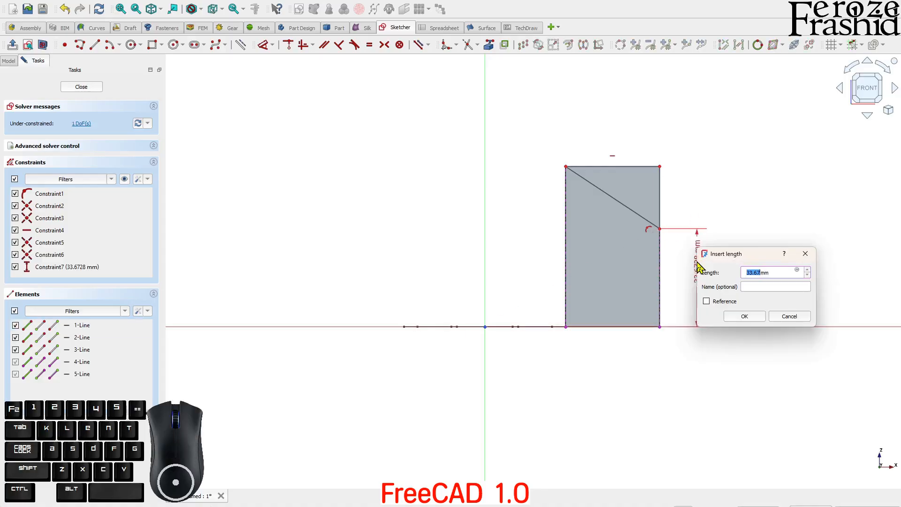
pyautogui.write('30')
pyautogui.press('Return')
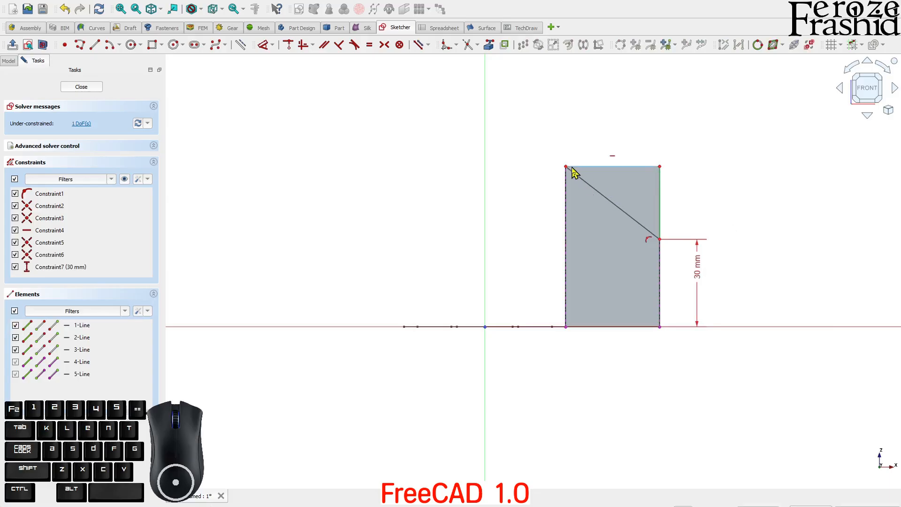
pyautogui.moveTo(567, 168)
pyautogui.mouseDown()
pyautogui.moveTo(582, 187)
pyautogui.moveTo(577, 195)
pyautogui.mouseUp()
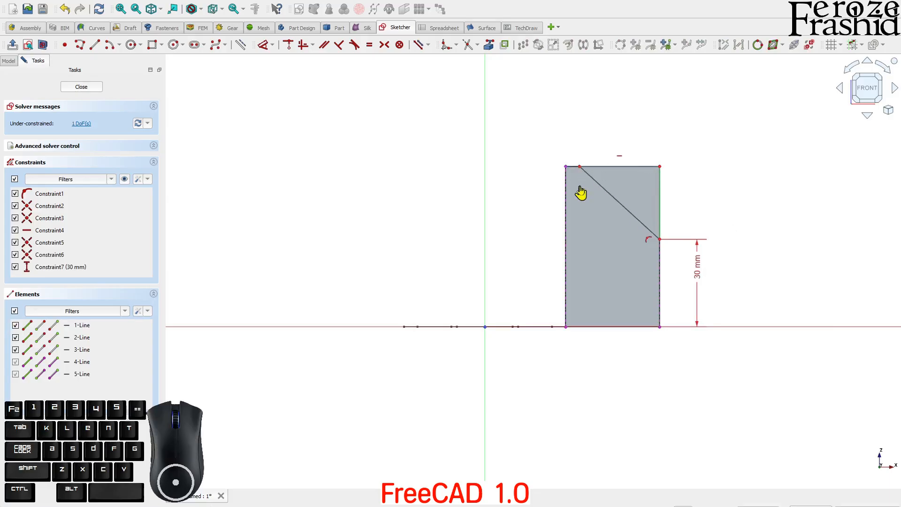
pyautogui.scroll(3, 556, 154)
pyautogui.click(588, 181)
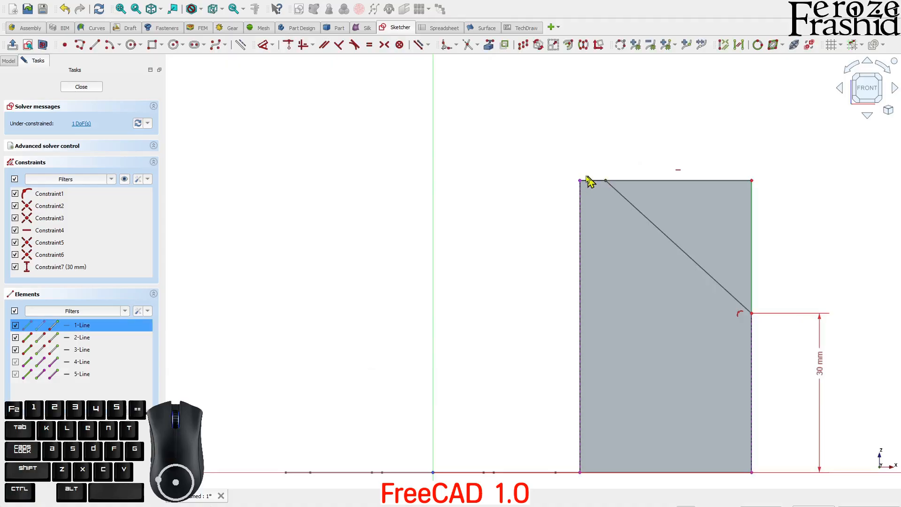
pyautogui.click(581, 183)
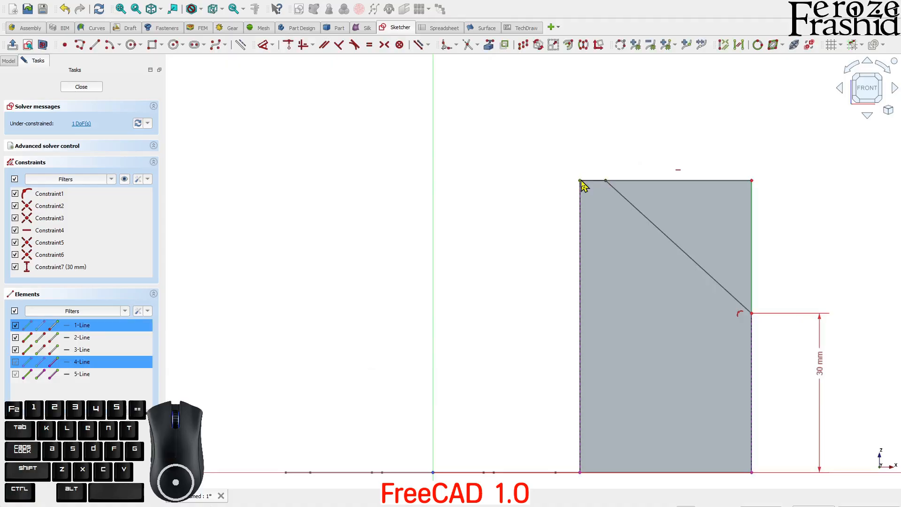
pyautogui.press('c')
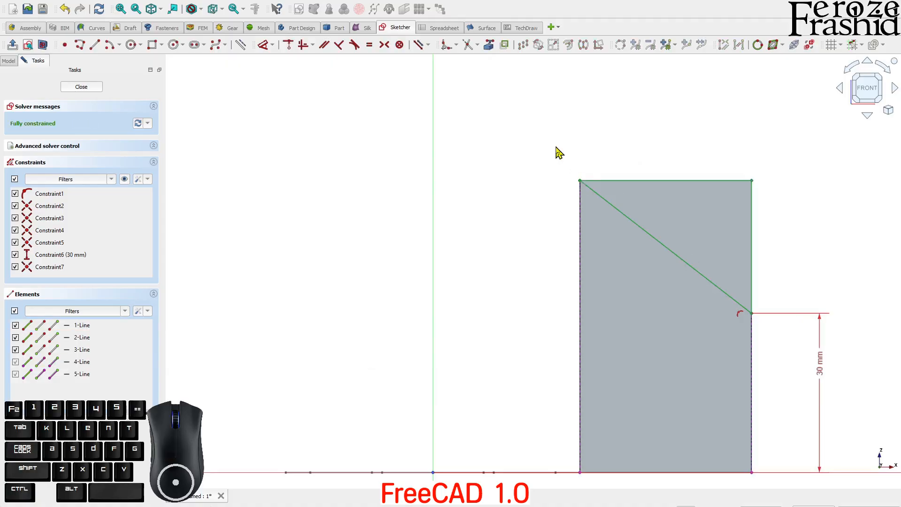
pyautogui.click(83, 87)
pyautogui.moveTo(421, 135)
pyautogui.mouseDown(button='middle')
pyautogui.moveTo(617, 277)
pyautogui.moveTo(698, 298)
pyautogui.moveTo(670, 244)
pyautogui.moveTo(657, 277)
pyautogui.moveTo(638, 273)
pyautogui.moveTo(682, 223)
pyautogui.mouseUp(button='middle')
# Step: Extrude the triangle sketch 30 mm symmetrically into Extrude002
pyautogui.click(639, 273)
pyautogui.press('space')
pyautogui.press('space')
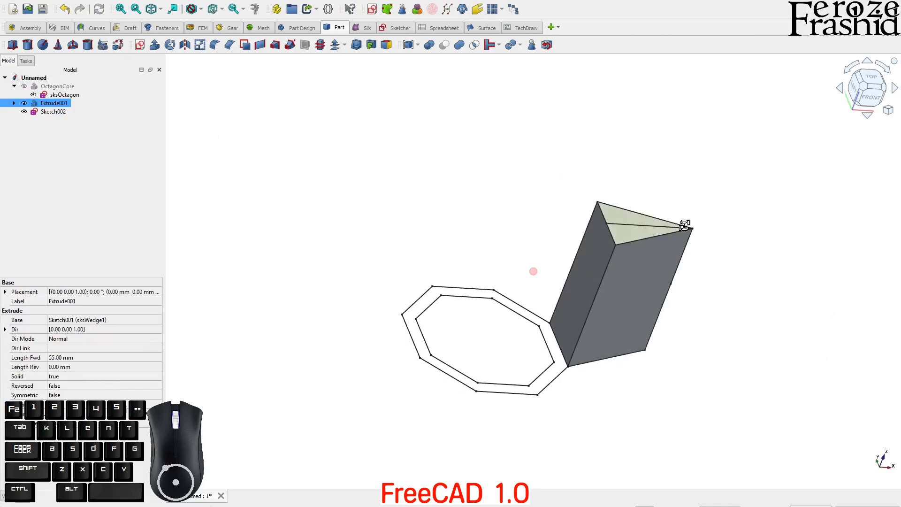
pyautogui.click(110, 159)
pyautogui.click(66, 111)
pyautogui.click(154, 45)
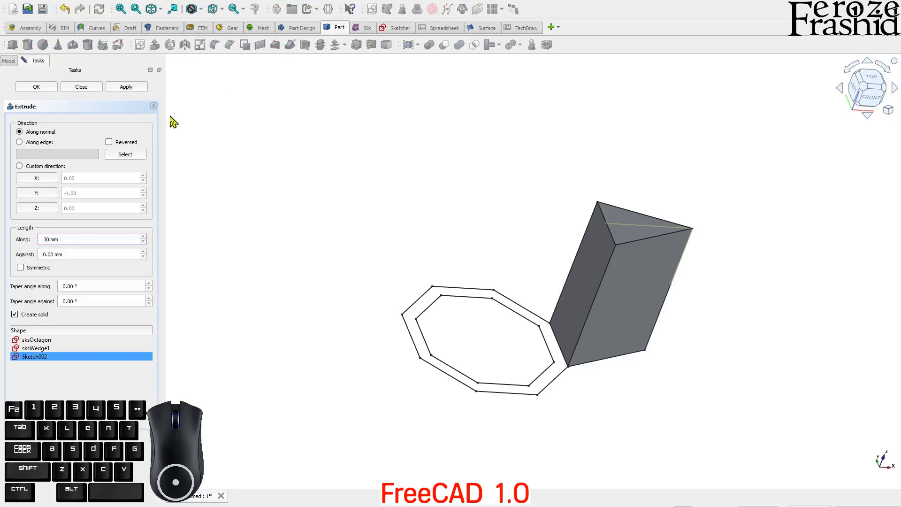
pyautogui.write('30')
pyautogui.click(40, 268)
pyautogui.click(112, 91)
pyautogui.click(94, 90)
# Step: Cut Extrude002 from the wedge solid Extrude001 and view the result from the top
pyautogui.moveTo(618, 167)
pyautogui.mouseDown(button='middle')
pyautogui.moveTo(674, 281)
pyautogui.moveTo(612, 201)
pyautogui.moveTo(618, 253)
pyautogui.mouseUp(button='middle')
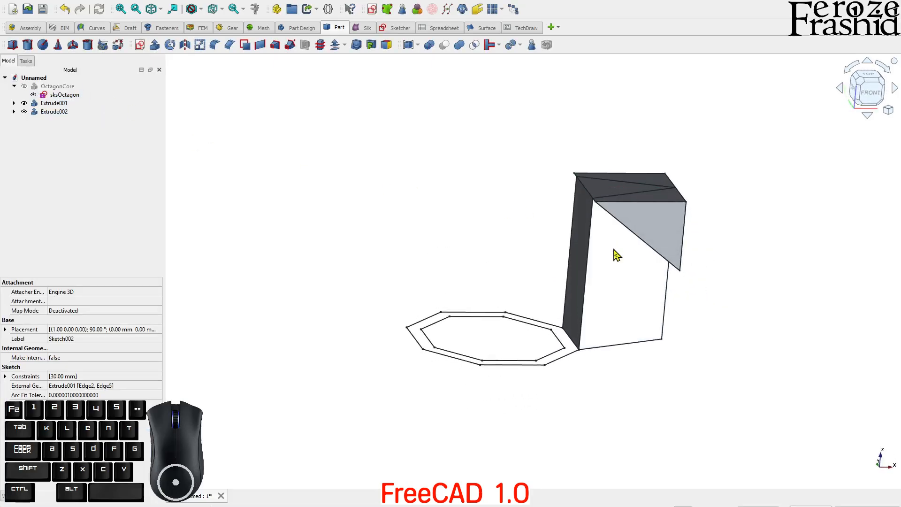
pyautogui.click(615, 255)
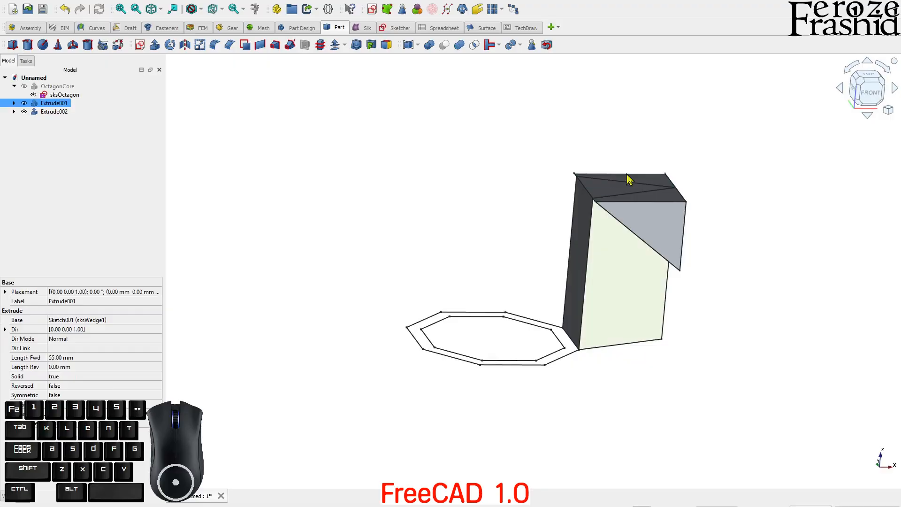
pyautogui.keyDown('ctrl'); pyautogui.click(632, 253); pyautogui.keyUp('ctrl')
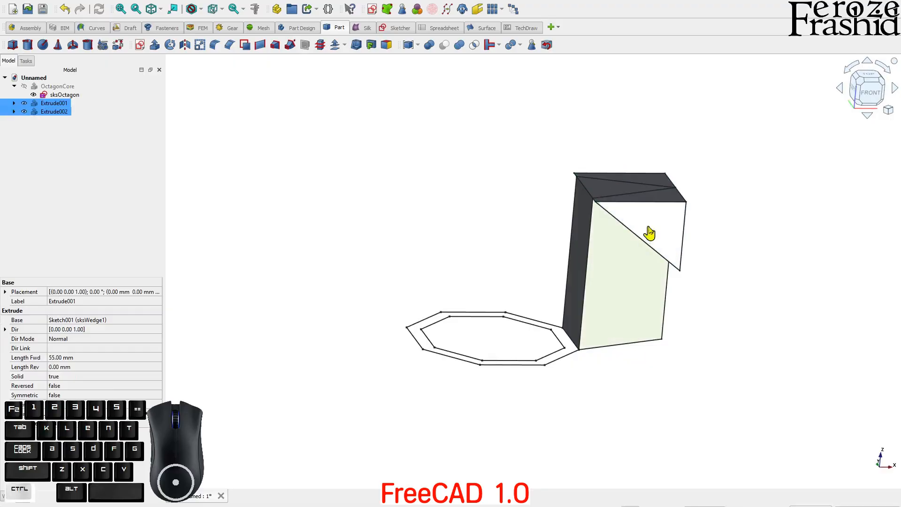
pyautogui.click(443, 49)
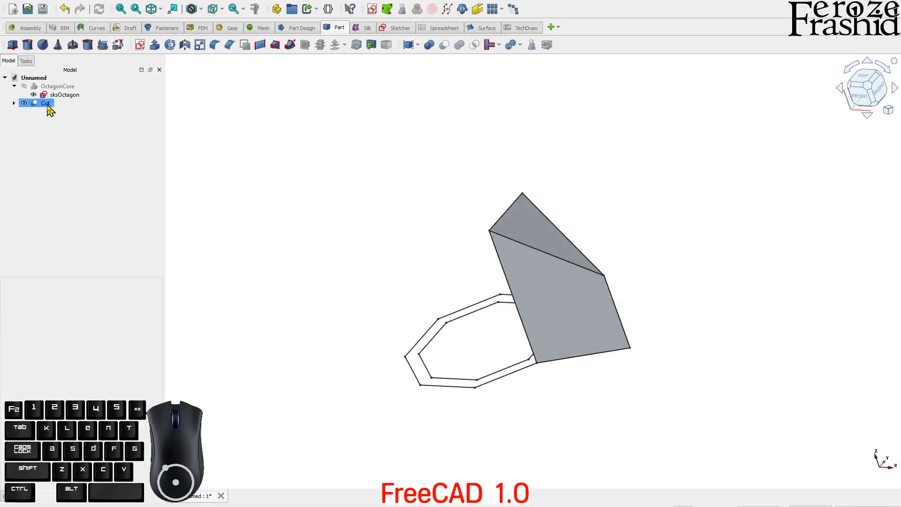
pyautogui.click(48, 105)
pyautogui.press('2')
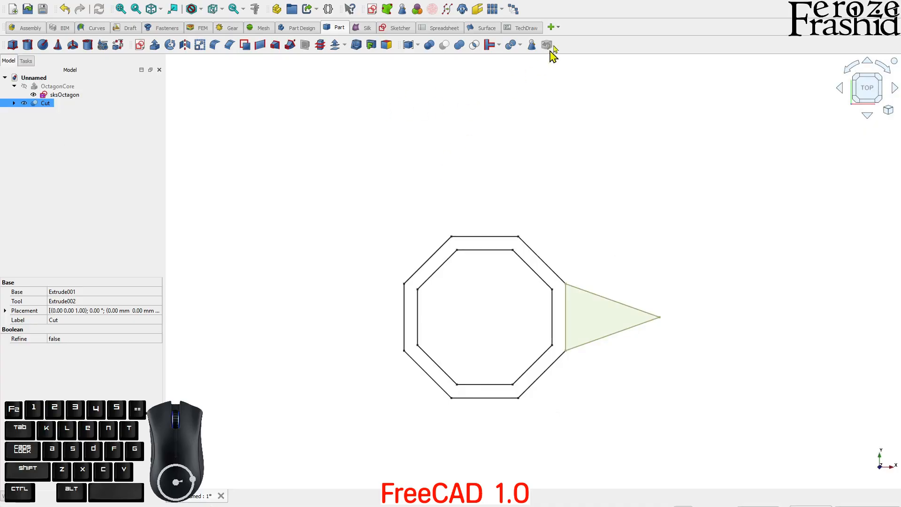
# Step: Create an eight-copy polar array of the Cut spike centred on the origin
pyautogui.click(128, 28)
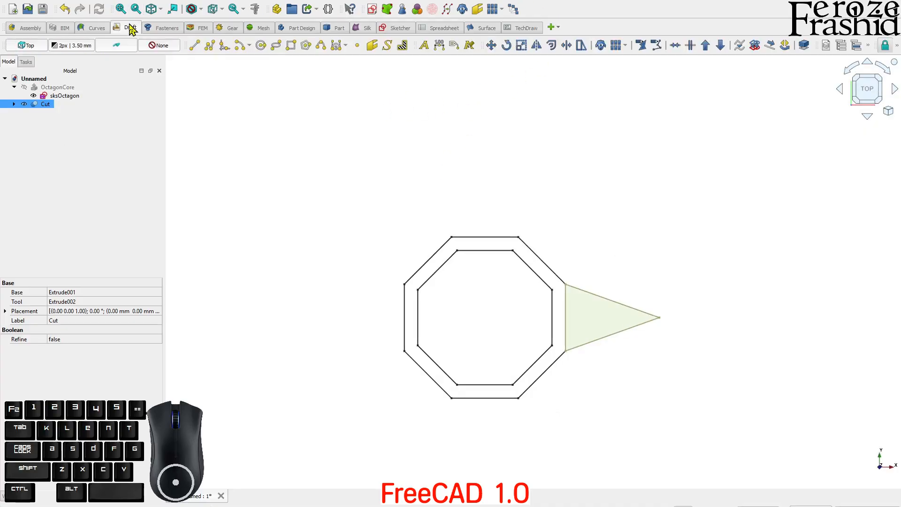
pyautogui.click(626, 46)
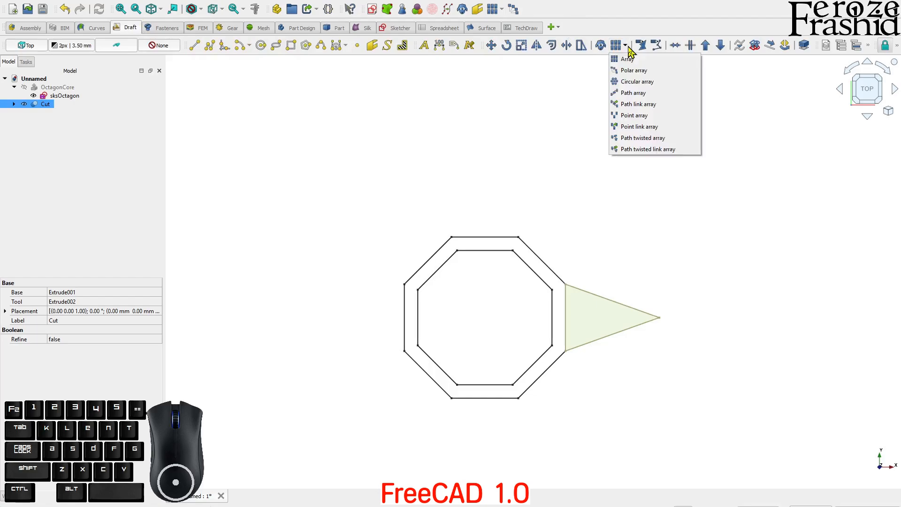
pyautogui.click(633, 75)
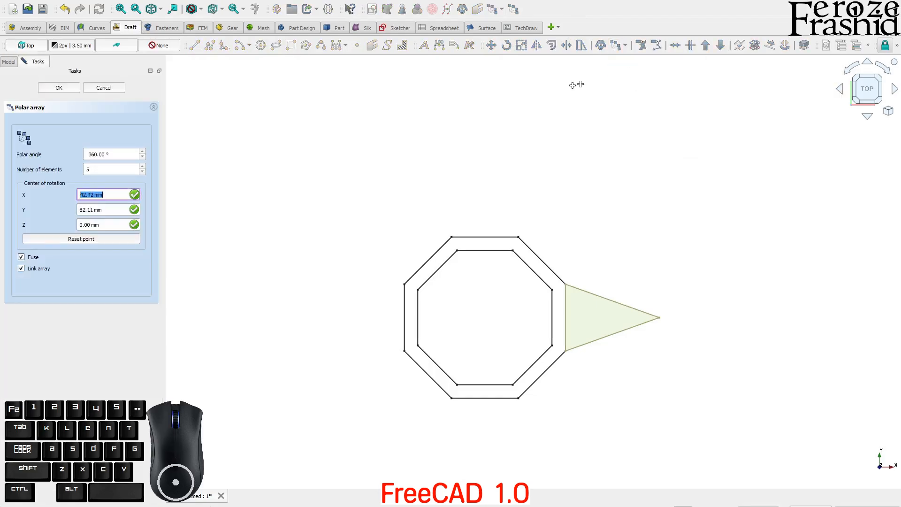
pyautogui.doubleClick(112, 169)
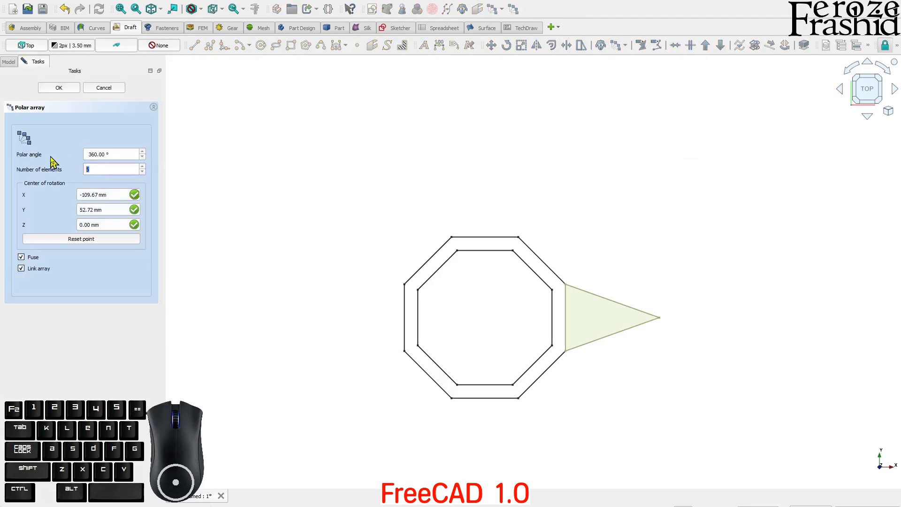
pyautogui.click(80, 239)
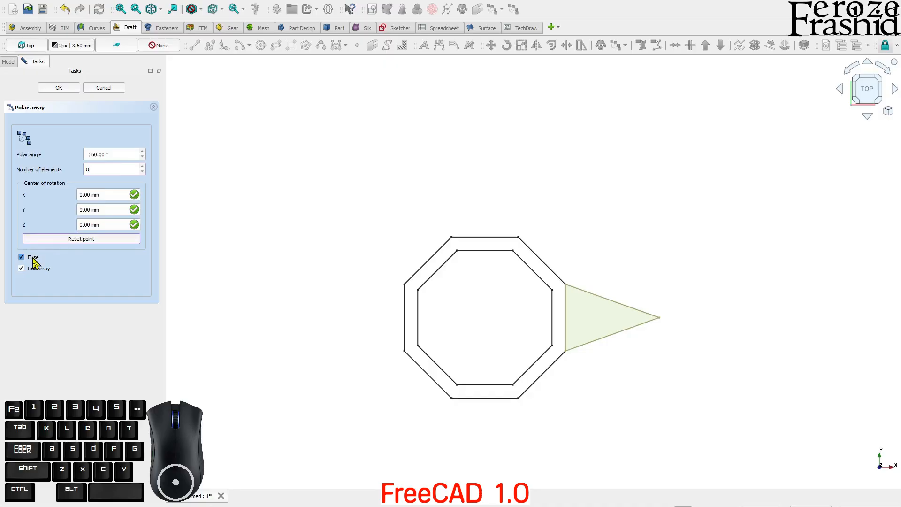
pyautogui.click(60, 89)
# Step: Delete the polar array and make the single Cut spike visible again
pyautogui.moveTo(429, 122); pyautogui.dragTo(429, 255, button='middle')
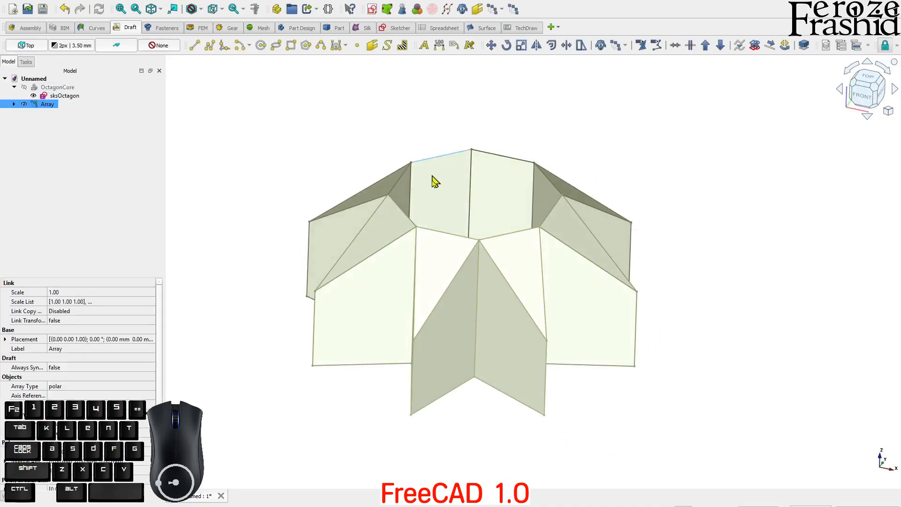
pyautogui.moveTo(433, 161); pyautogui.dragTo(473, 281, button='middle')
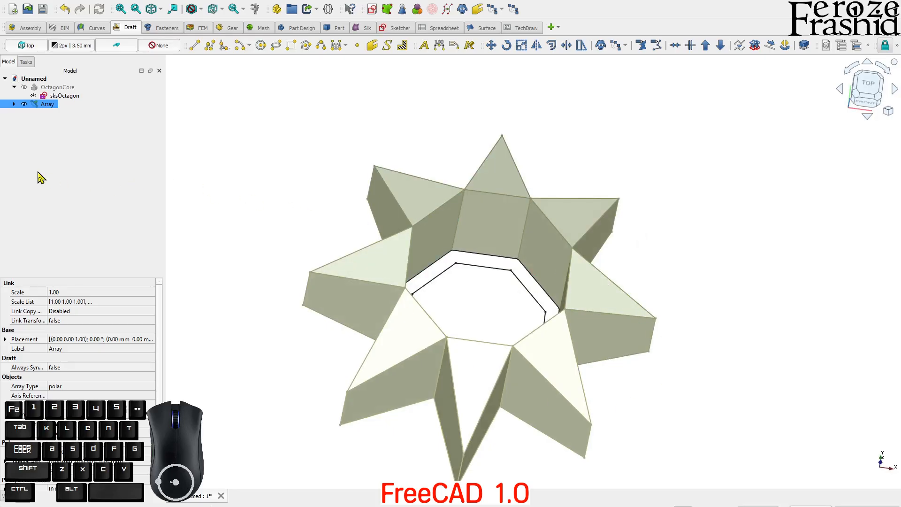
pyautogui.click(38, 143)
pyautogui.moveTo(296, 202); pyautogui.dragTo(557, 281, button='middle')
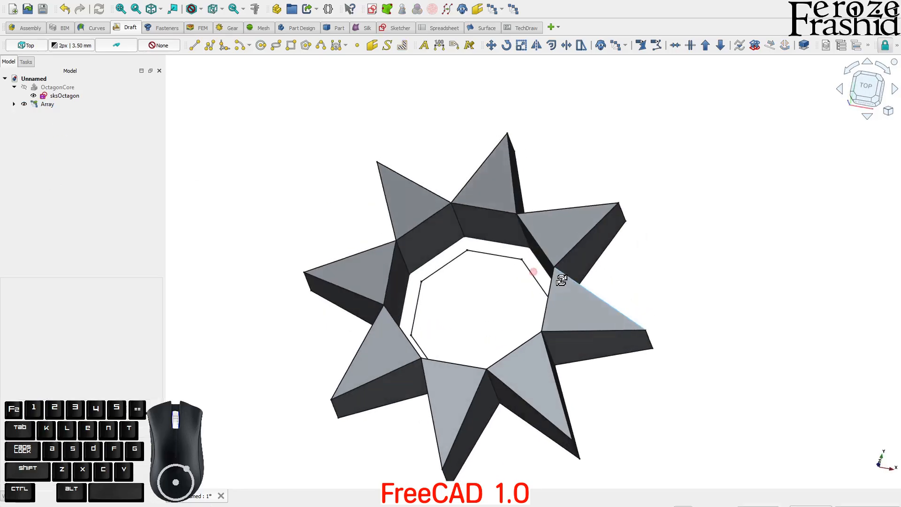
pyautogui.click(37, 107)
pyautogui.click(47, 104)
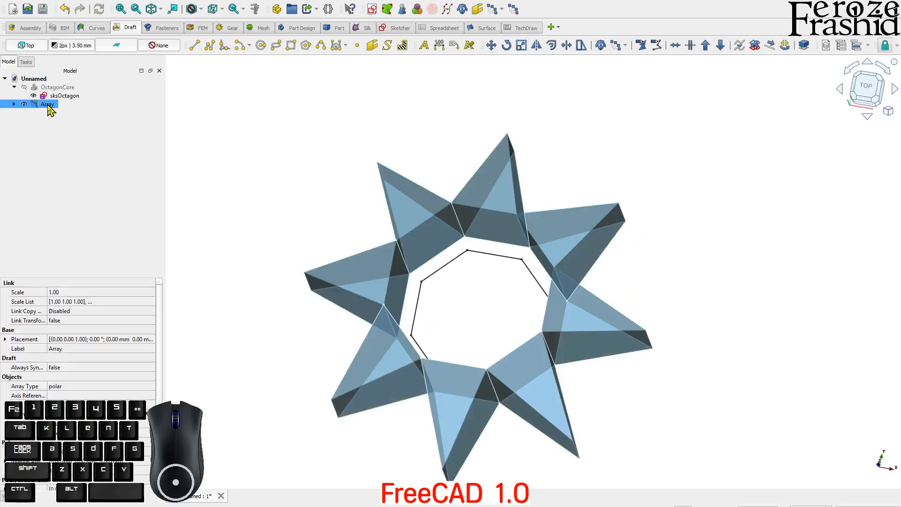
pyautogui.press('Delete')
pyautogui.click(47, 104)
pyautogui.press('space')
# Step: Clear the selection and view the ring and spike straight from the top
pyautogui.moveTo(649, 289); pyautogui.dragTo(593, 356, button='middle')
pyautogui.click(679, 309)
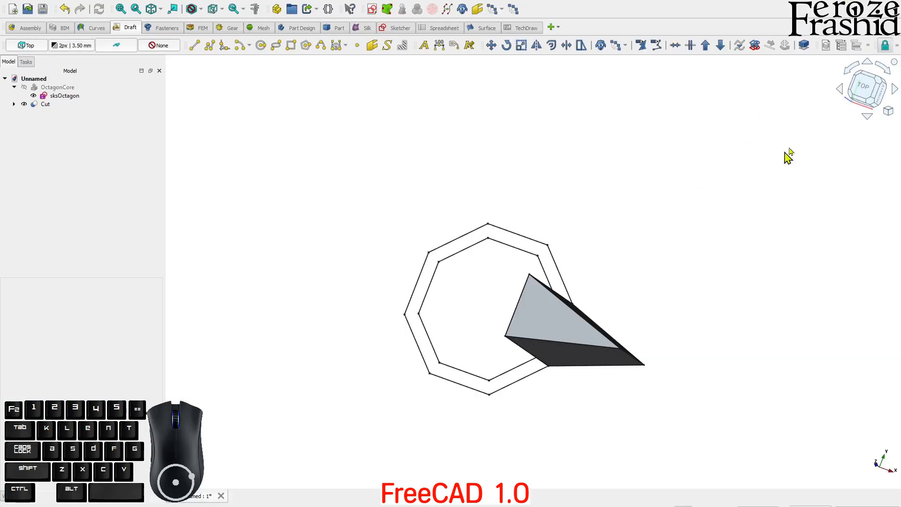
pyautogui.click(863, 87)
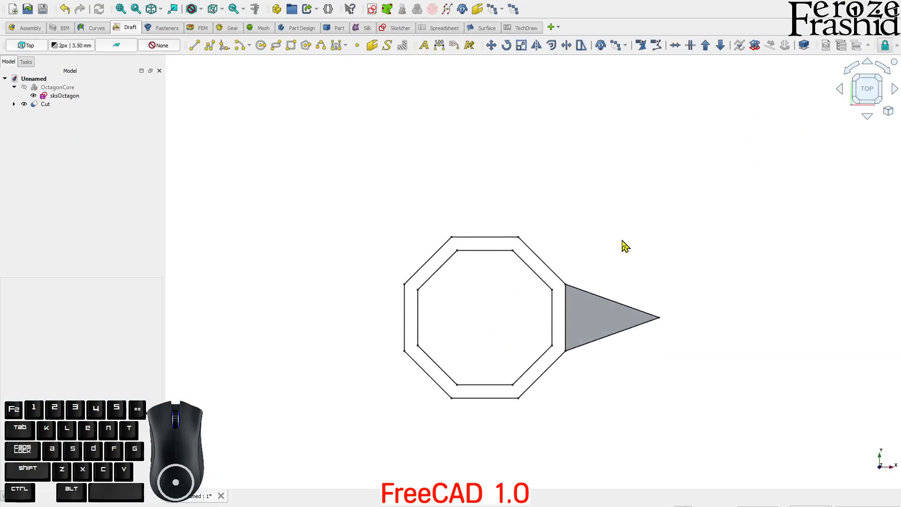
# Step: Start a new sketch on the XY plane and reference the wedge's upper edge as external geometry
pyautogui.click(343, 30)
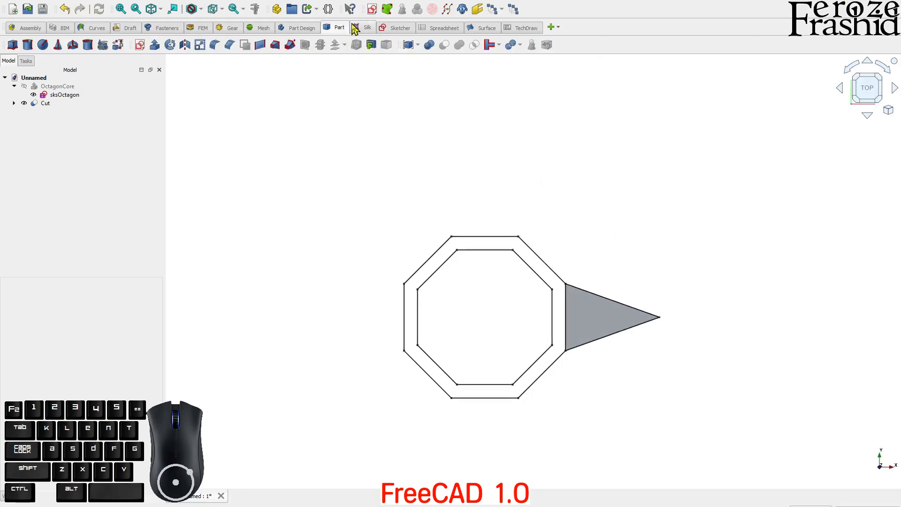
pyautogui.click(140, 45)
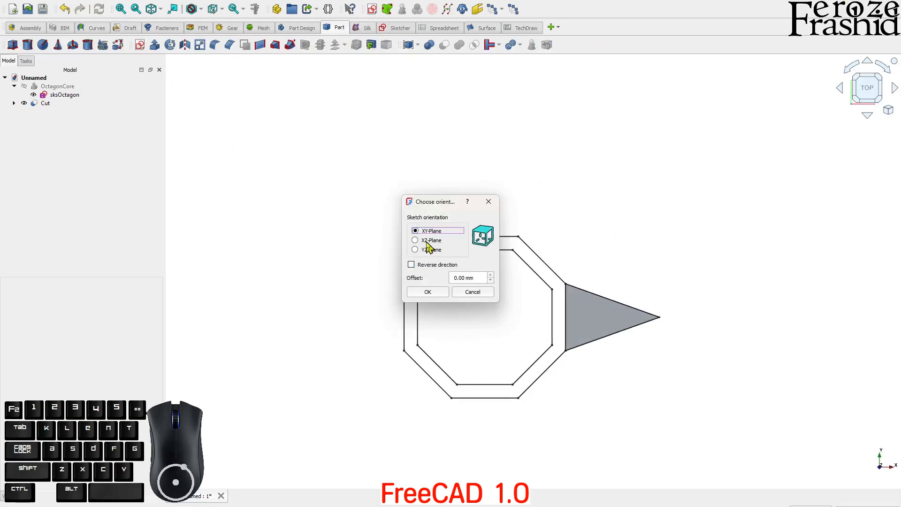
pyautogui.click(428, 292)
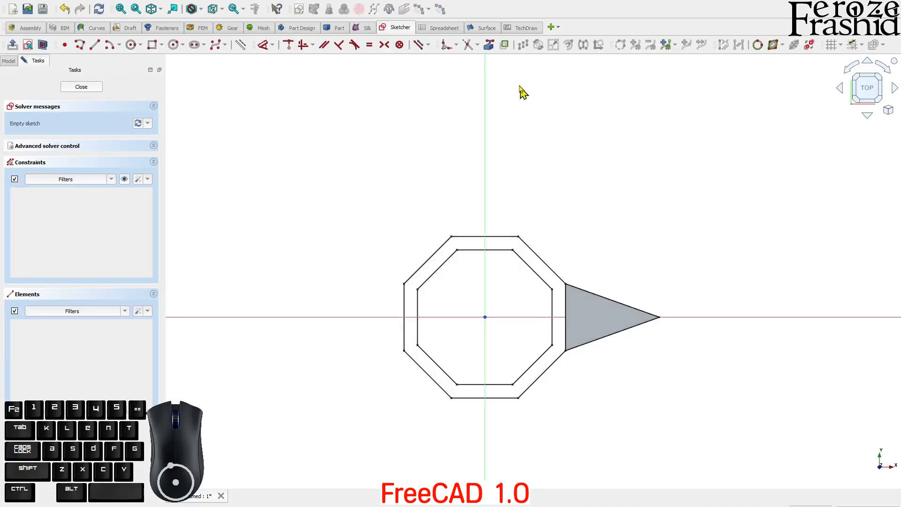
pyautogui.click(488, 45)
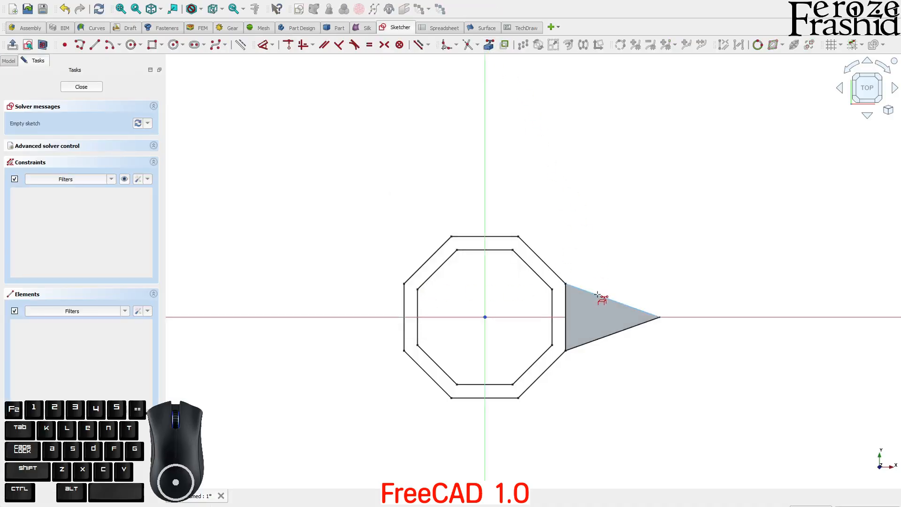
pyautogui.moveTo(598, 304); pyautogui.dragTo(593, 318, button='middle')
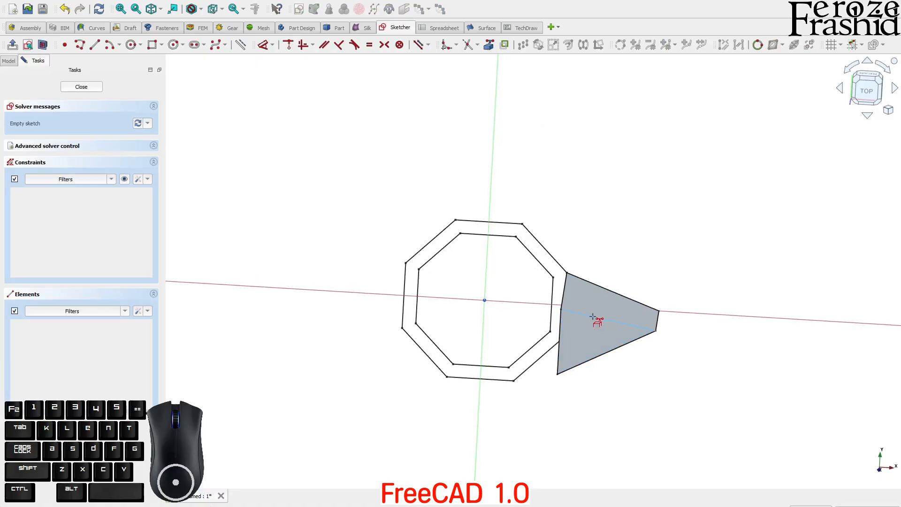
pyautogui.click(593, 317)
# Step: Hide the solid Cut in the model tree so only the sksWedge1 outline shows
pyautogui.click(8, 61)
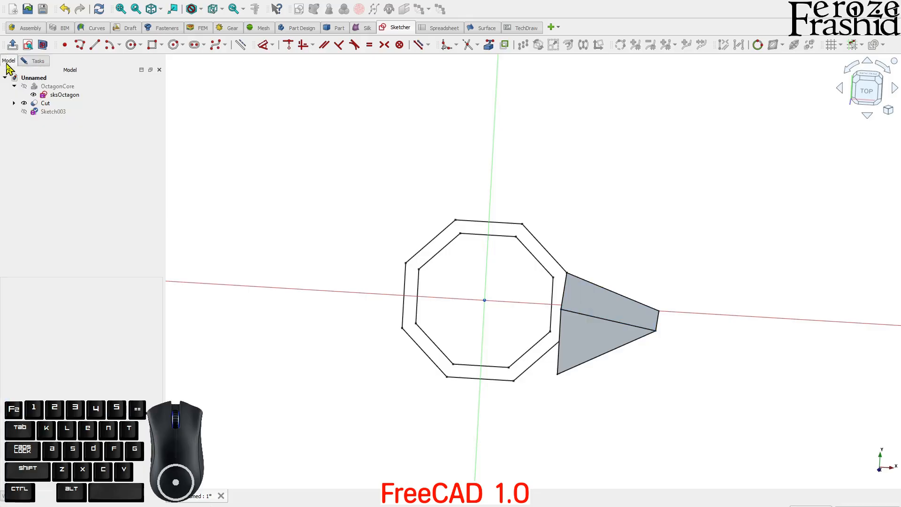
pyautogui.click(14, 103)
pyautogui.click(23, 112)
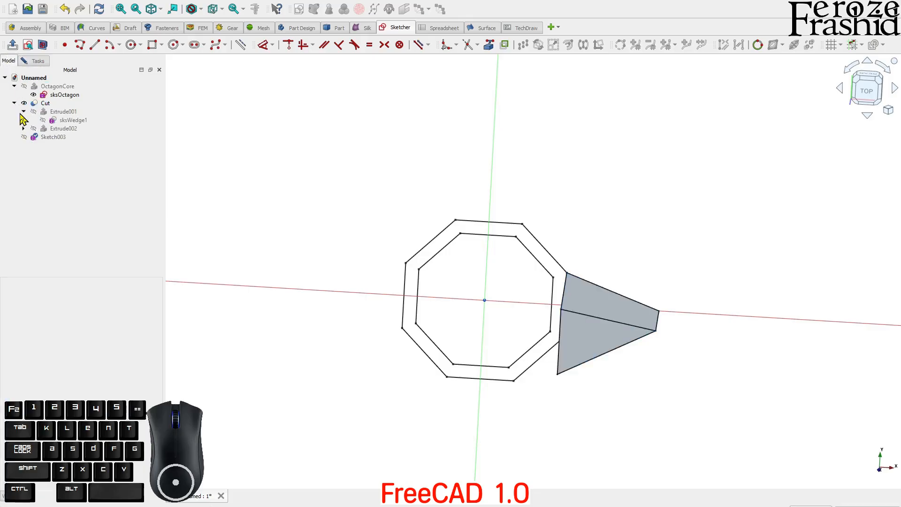
pyautogui.click(47, 123)
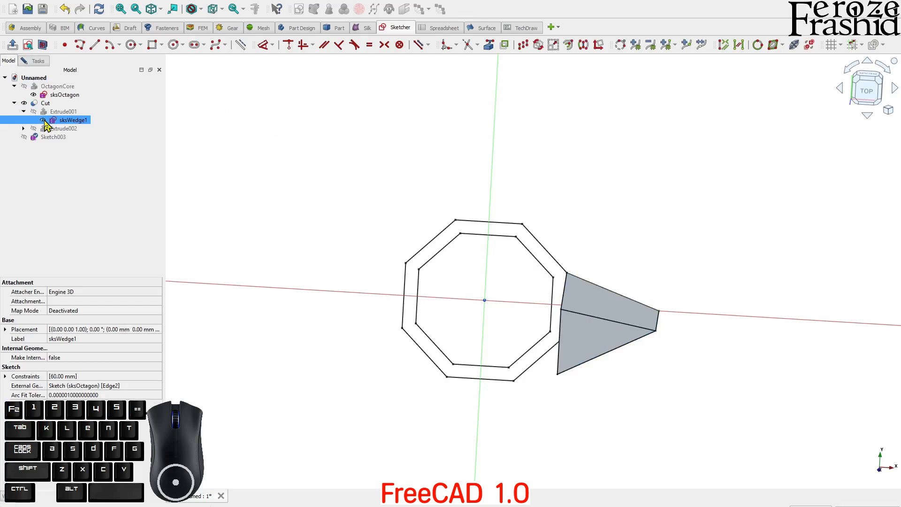
pyautogui.click(24, 103)
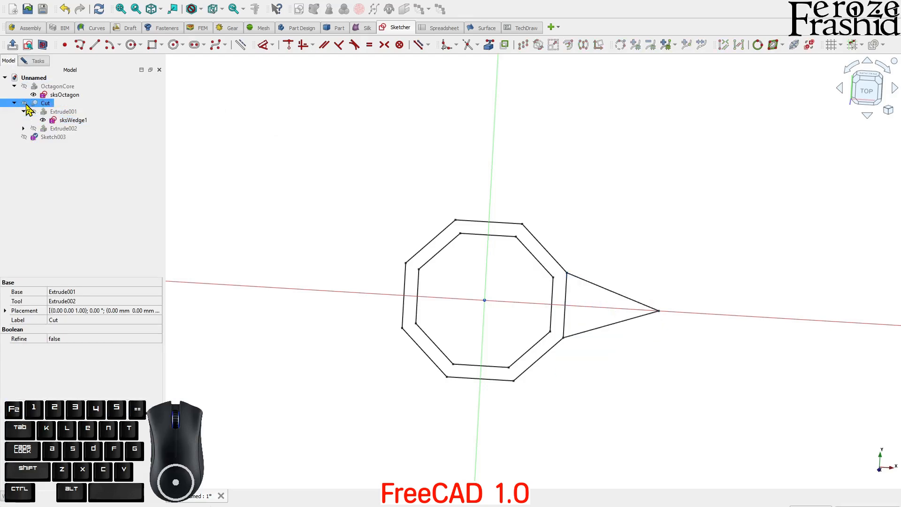
pyautogui.click(267, 190)
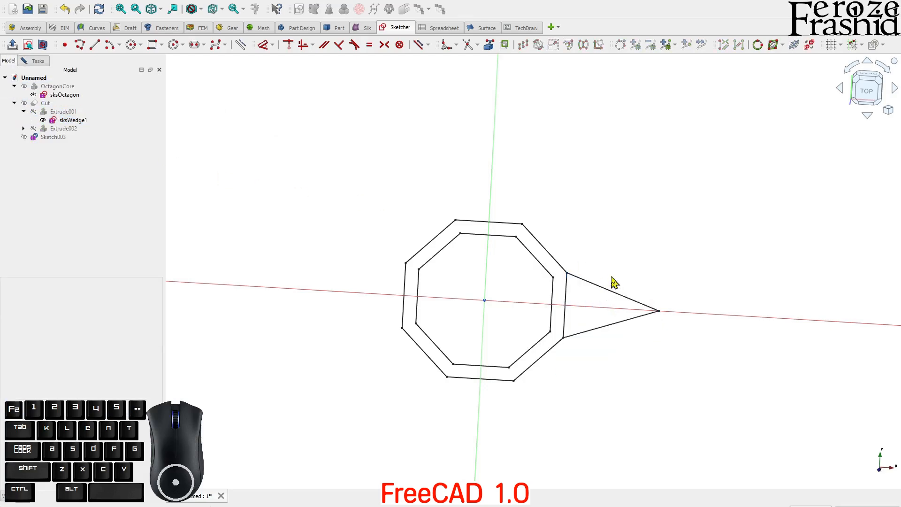
pyautogui.moveTo(611, 281); pyautogui.dragTo(612, 252, button='middle')
pyautogui.click(487, 44)
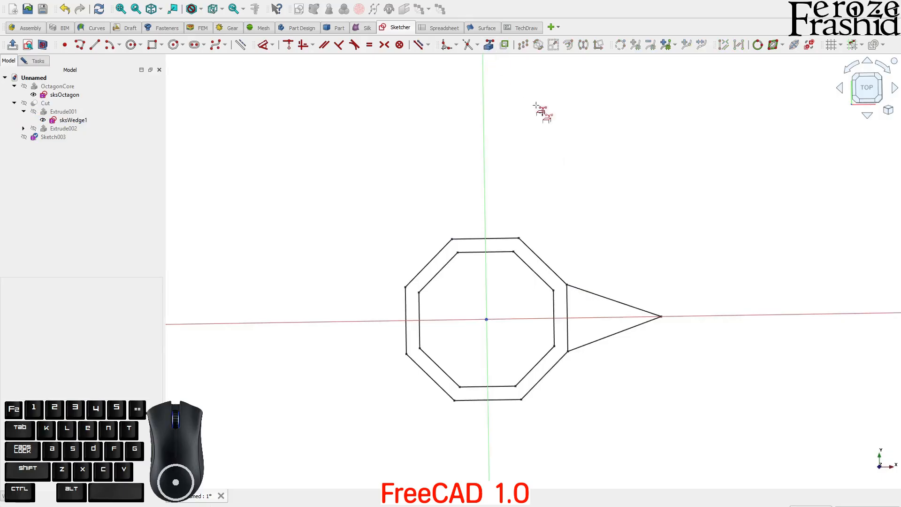
# Step: Reference the wedge's upper edge and draw a closed polyline triangle from the wedge vertex to its tip
pyautogui.click(597, 294)
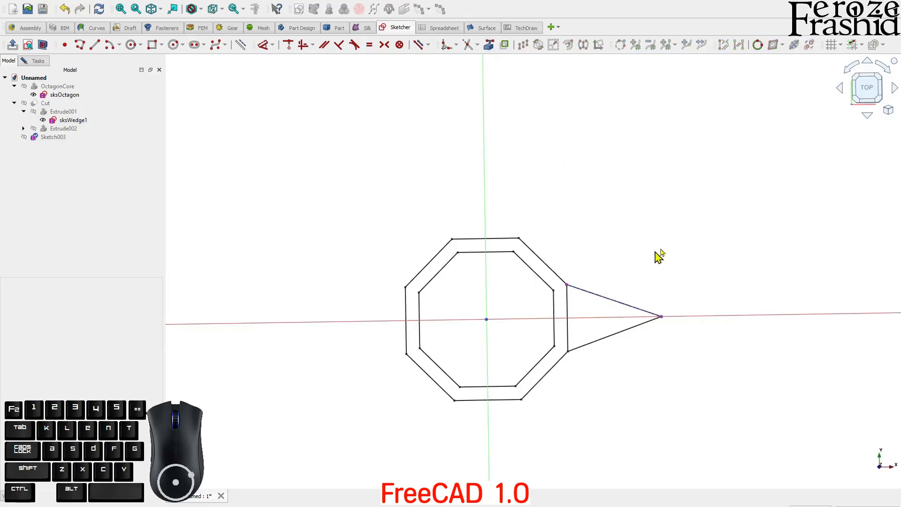
pyautogui.click(867, 87)
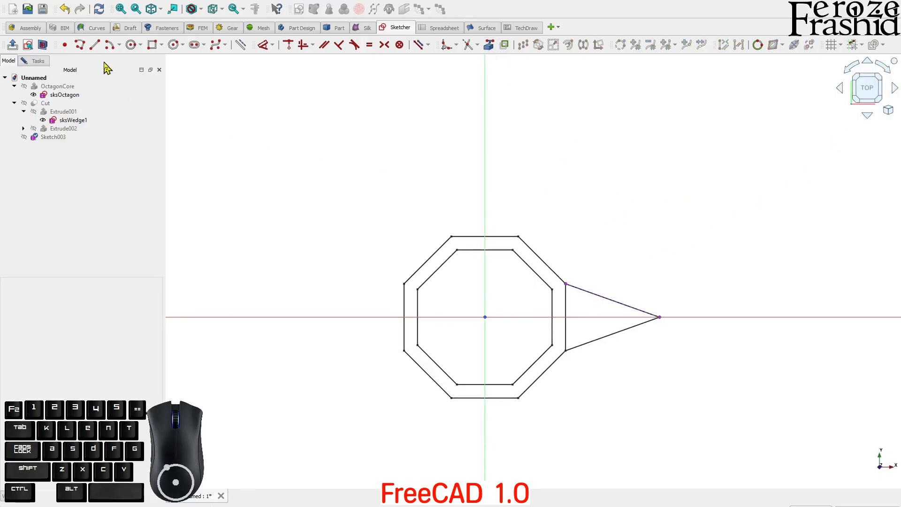
pyautogui.click(79, 44)
pyautogui.click(566, 283)
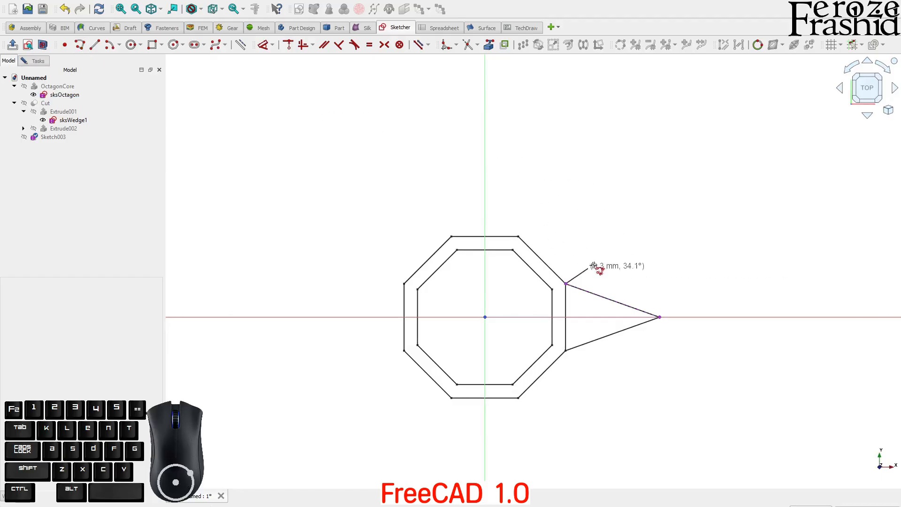
pyautogui.click(627, 246)
pyautogui.click(660, 317)
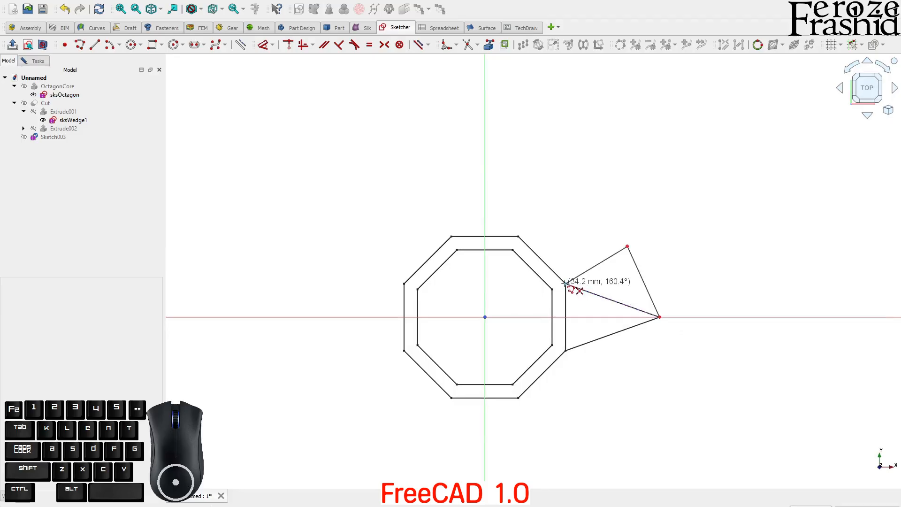
pyautogui.click(567, 284)
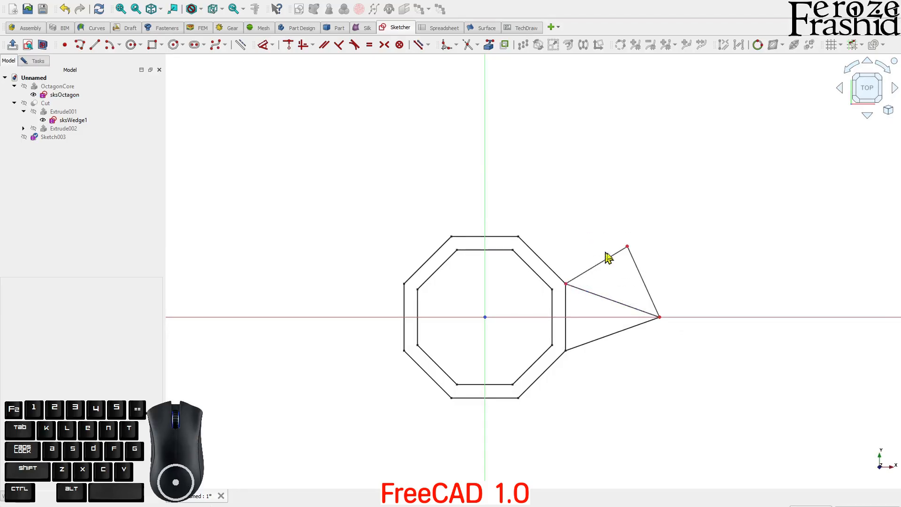
pyautogui.scroll(2, 610, 253)
pyautogui.moveTo(609, 295); pyautogui.dragTo(587, 277, button='middle')
pyautogui.click(864, 86)
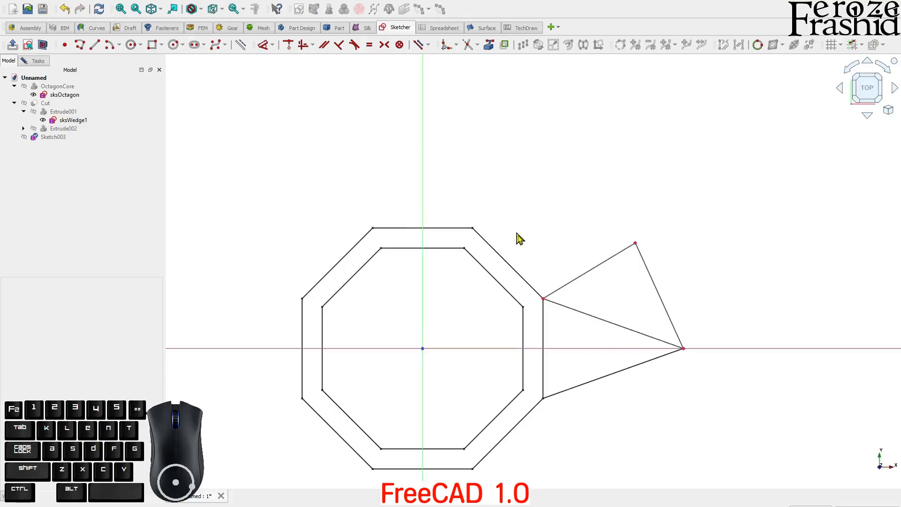
# Step: Make the triangle's top and right edges equal and pass its edge through the origin to fully constrain it
pyautogui.click(618, 255)
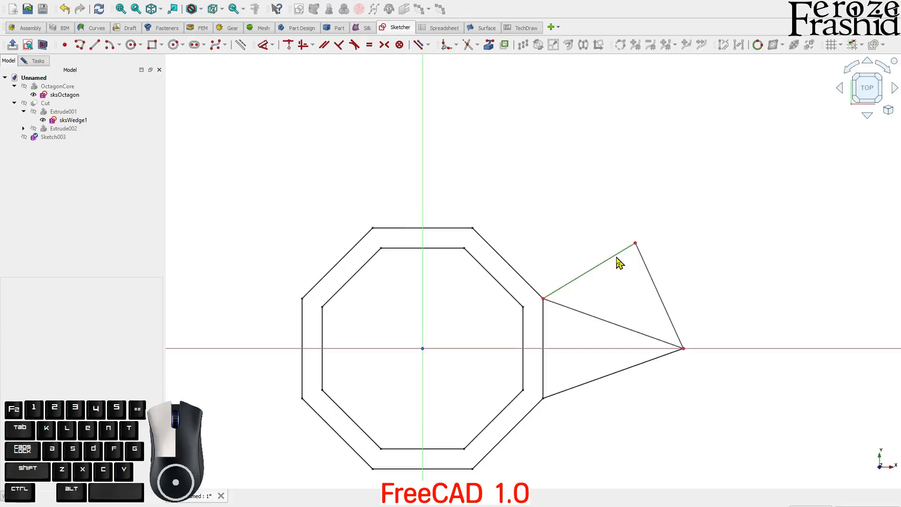
pyautogui.click(648, 276)
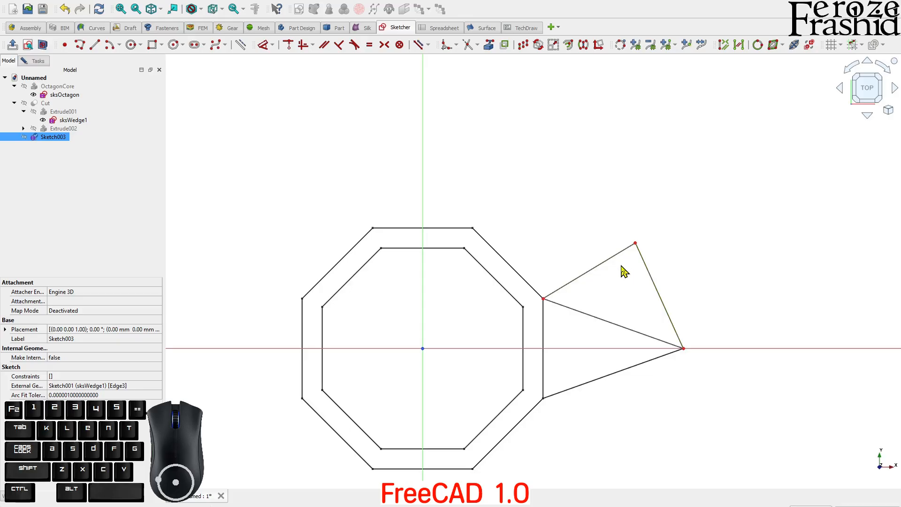
pyautogui.press('e')
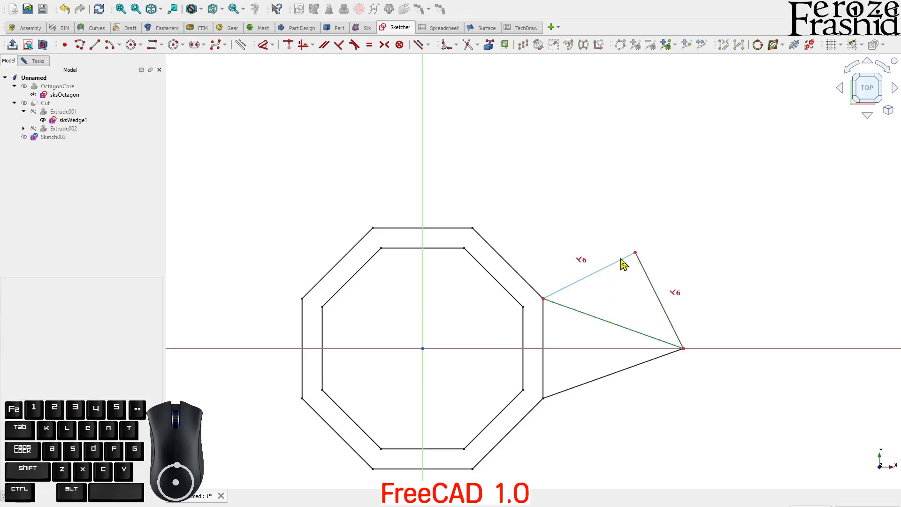
pyautogui.moveTo(636, 255)
pyautogui.mouseDown()
pyautogui.moveTo(583, 240)
pyautogui.moveTo(630, 227)
pyautogui.moveTo(632, 238)
pyautogui.mouseUp()
pyautogui.click(580, 287)
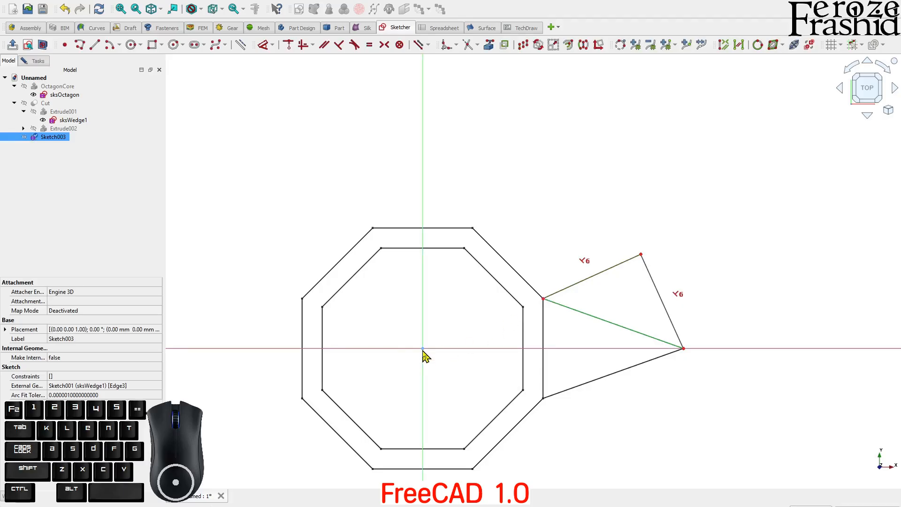
pyautogui.click(447, 332)
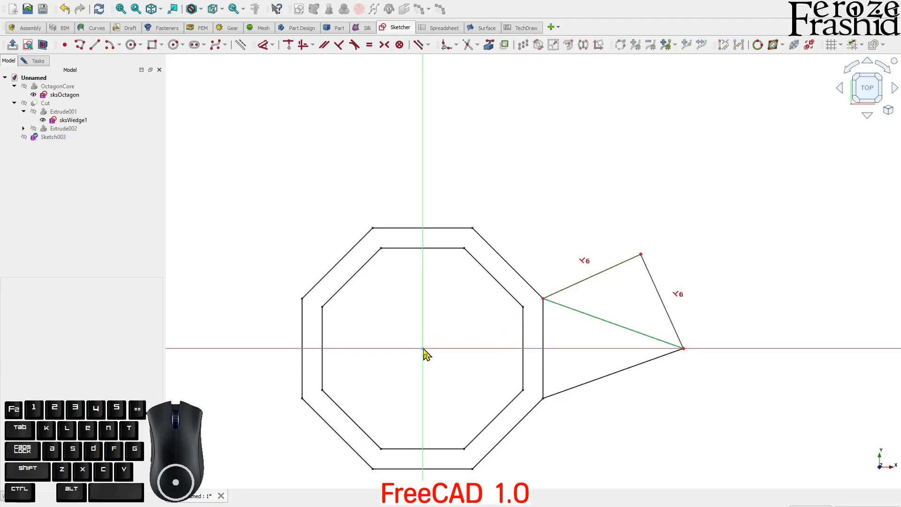
pyautogui.click(423, 349)
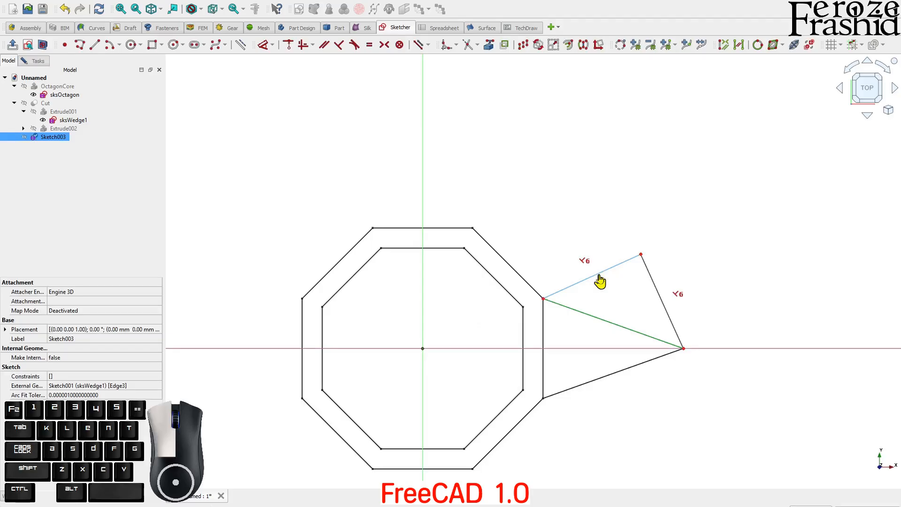
pyautogui.press('c')
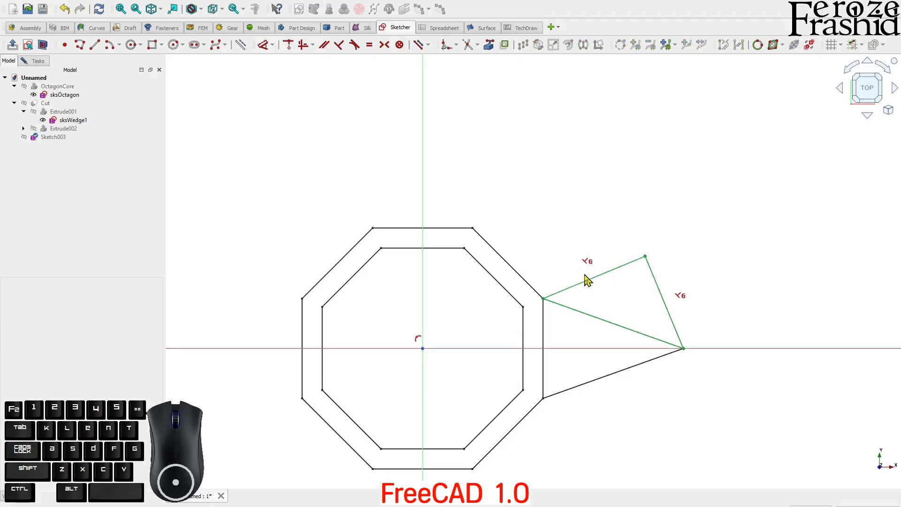
pyautogui.click(617, 280)
pyautogui.click(36, 61)
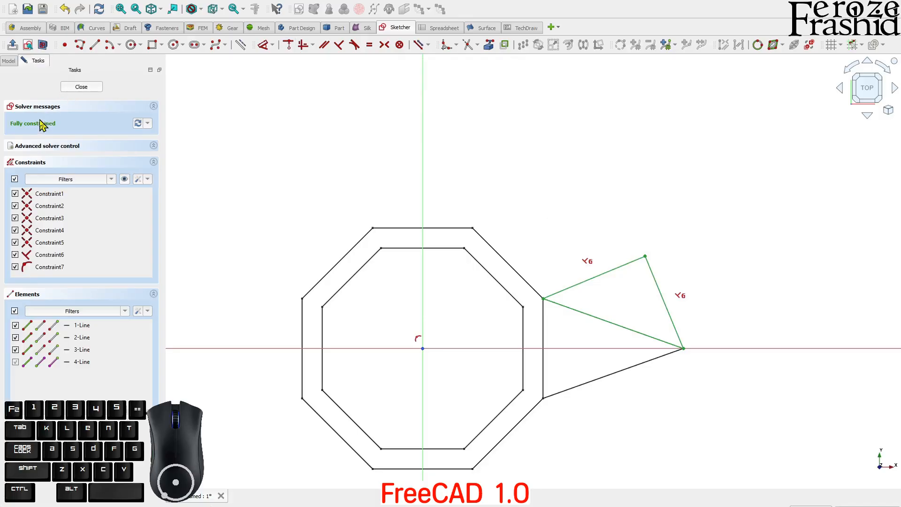
# Step: Close the sketch and extrude Sketch003 55 mm into the Extrude003 prism
pyautogui.click(80, 87)
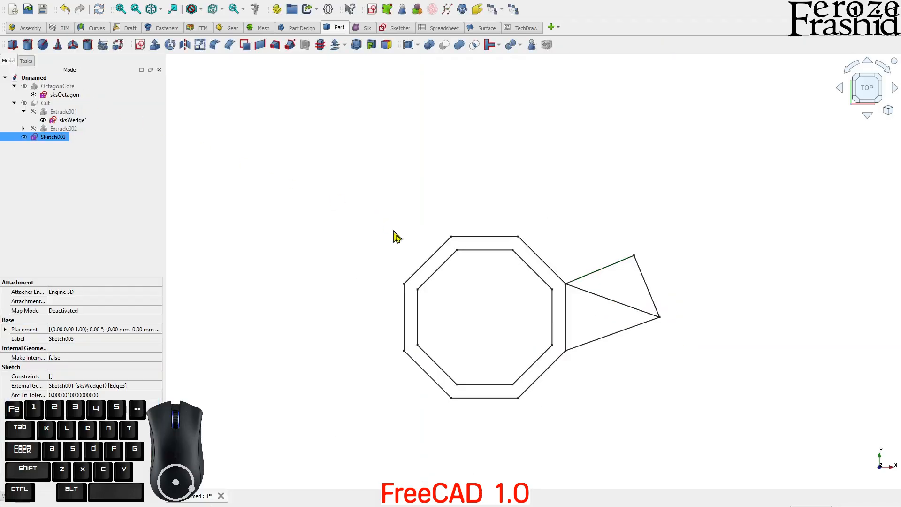
pyautogui.click(47, 140)
pyautogui.click(155, 46)
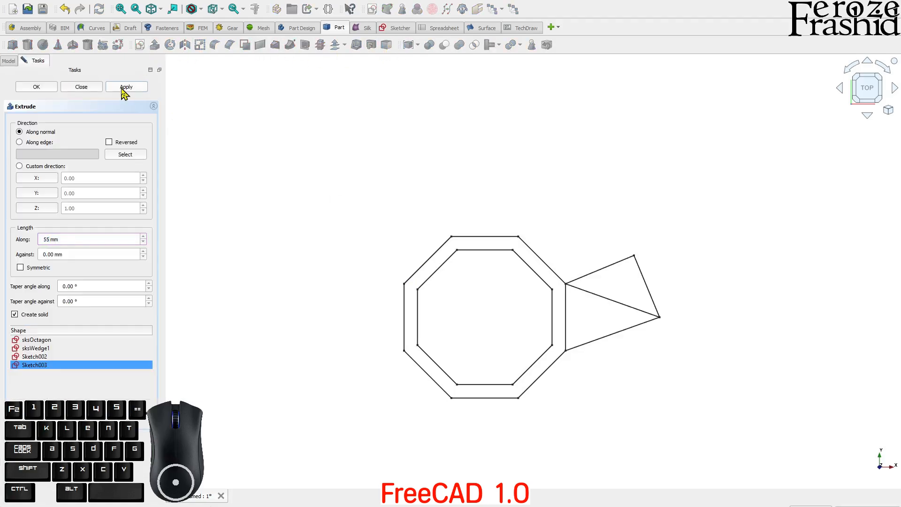
pyautogui.click(83, 88)
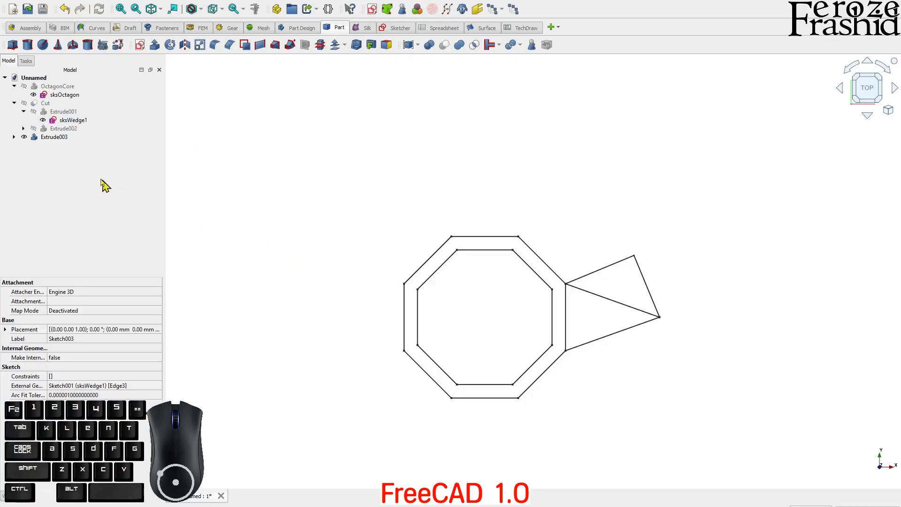
# Step: Toggle the visibility of the Cut wedge and the OctagonCore ring
pyautogui.moveTo(282, 201)
pyautogui.mouseDown(button='middle')
pyautogui.moveTo(404, 210)
pyautogui.moveTo(578, 306)
pyautogui.moveTo(573, 266)
pyautogui.moveTo(496, 268)
pyautogui.mouseUp(button='middle')
pyautogui.click(45, 103)
pyautogui.press('space')
pyautogui.moveTo(533, 271); pyautogui.dragTo(526, 225, button='middle')
pyautogui.click(57, 86)
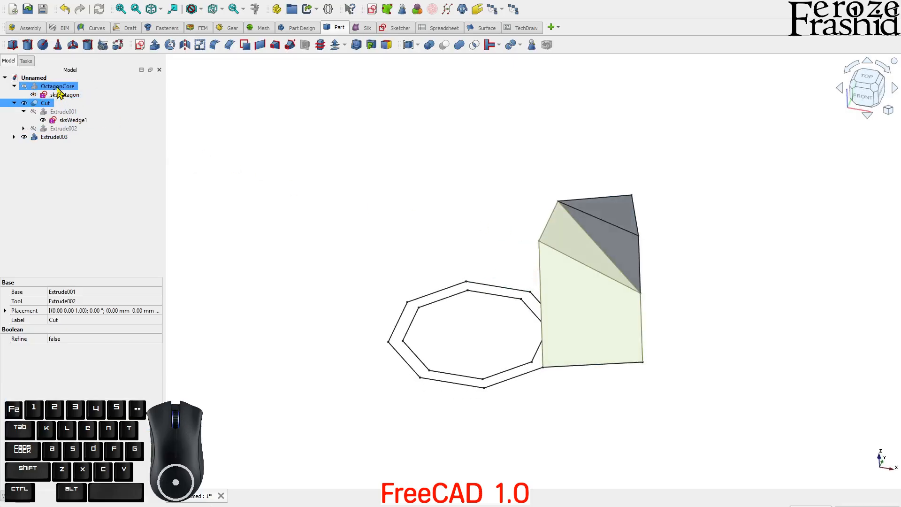
pyautogui.press('space')
pyautogui.moveTo(513, 263)
pyautogui.mouseDown(button='middle')
pyautogui.moveTo(508, 282)
pyautogui.moveTo(431, 228)
pyautogui.moveTo(403, 235)
pyautogui.mouseUp(button='middle')
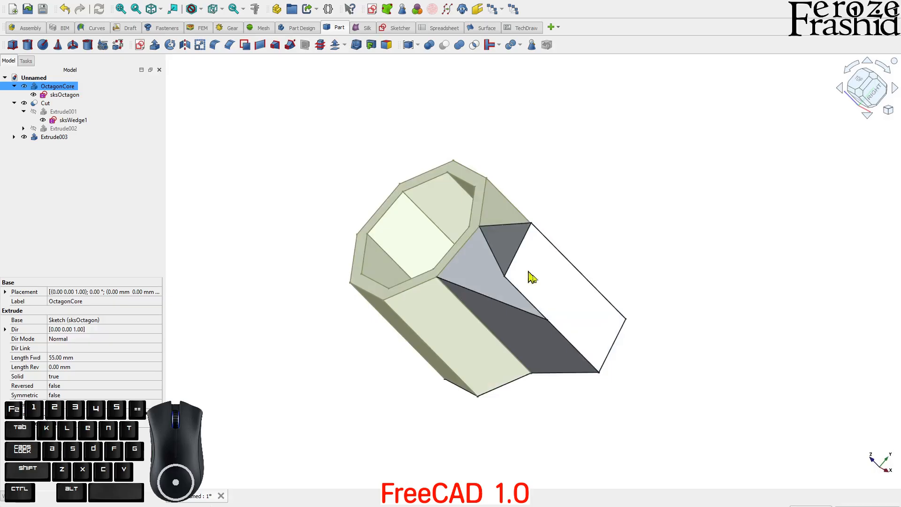
pyautogui.click(479, 271)
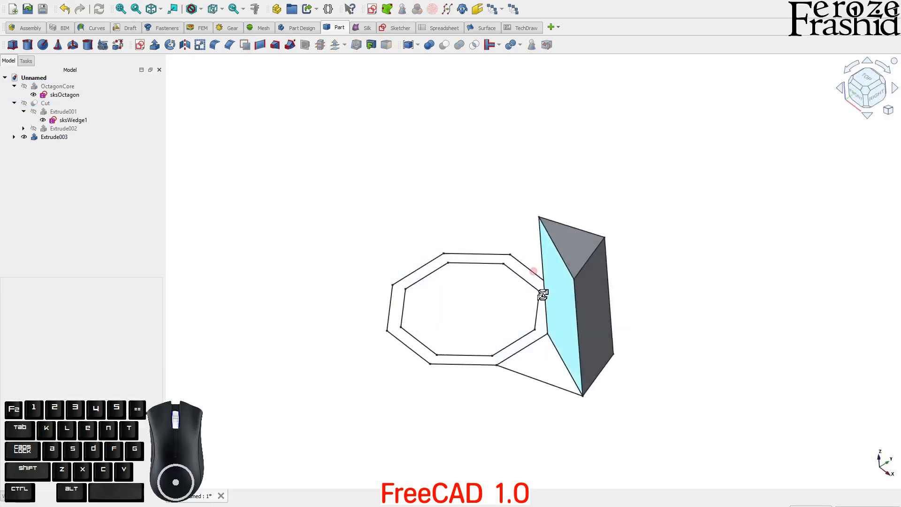
# Step: Select a flat face of the Extrude003 wedge and start a new sketch on it
pyautogui.moveTo(543, 294); pyautogui.dragTo(560, 260, button='middle')
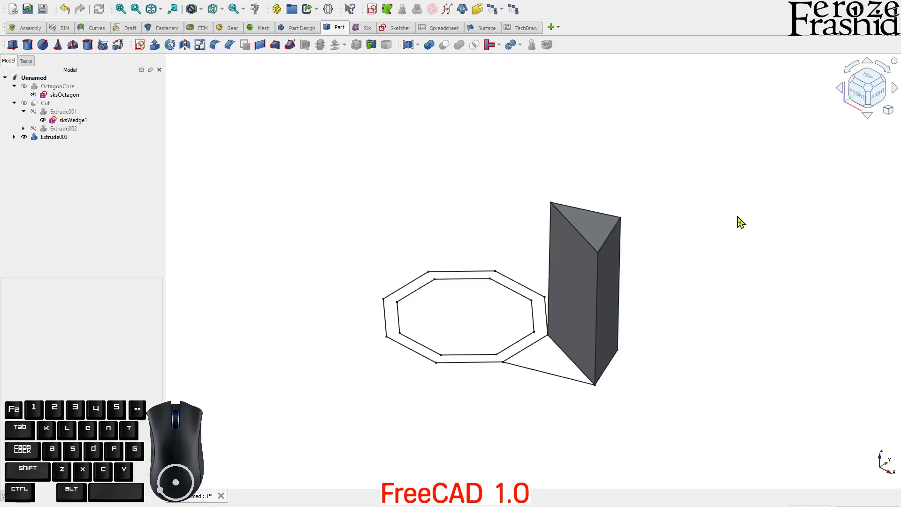
pyautogui.press('1')
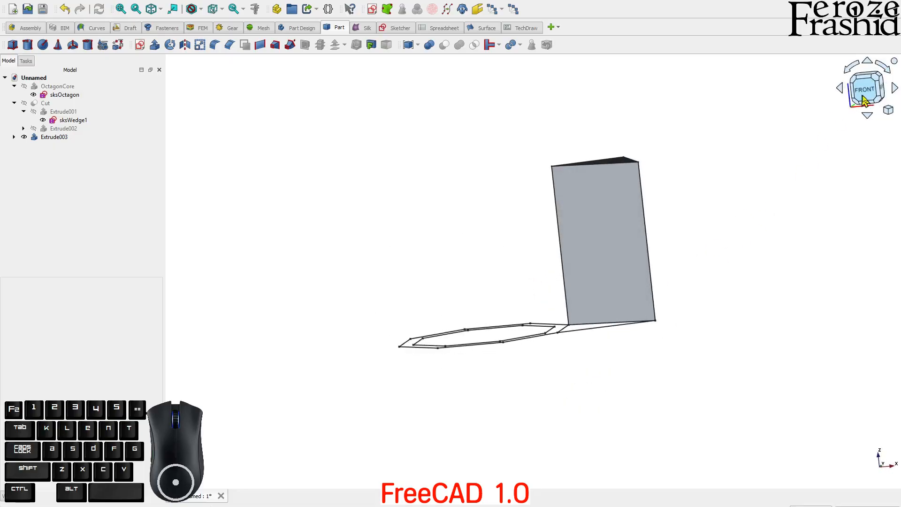
pyautogui.moveTo(705, 229); pyautogui.dragTo(537, 296, button='middle')
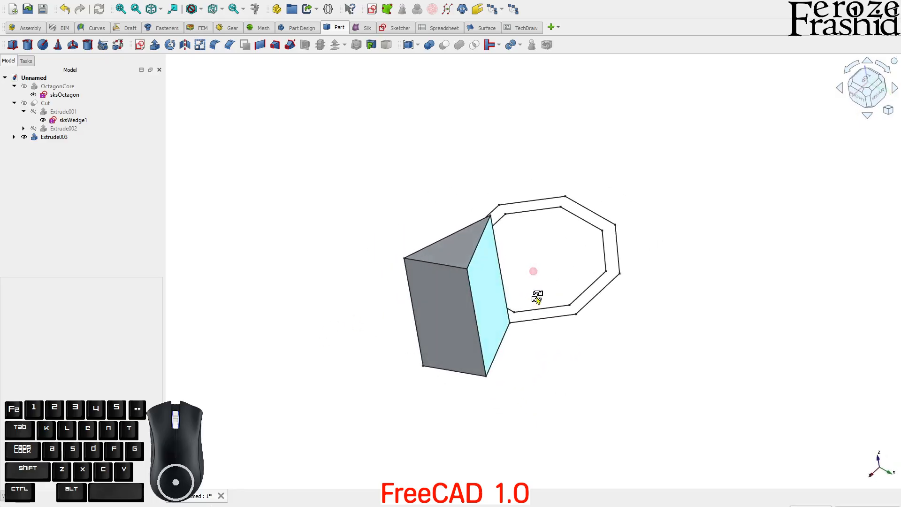
pyautogui.click(485, 295)
pyautogui.click(519, 328)
pyautogui.click(487, 290)
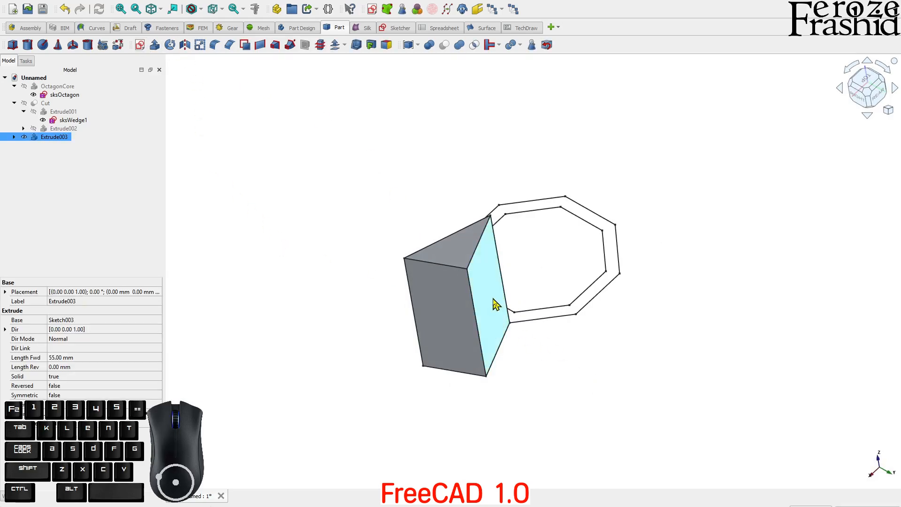
pyautogui.click(139, 45)
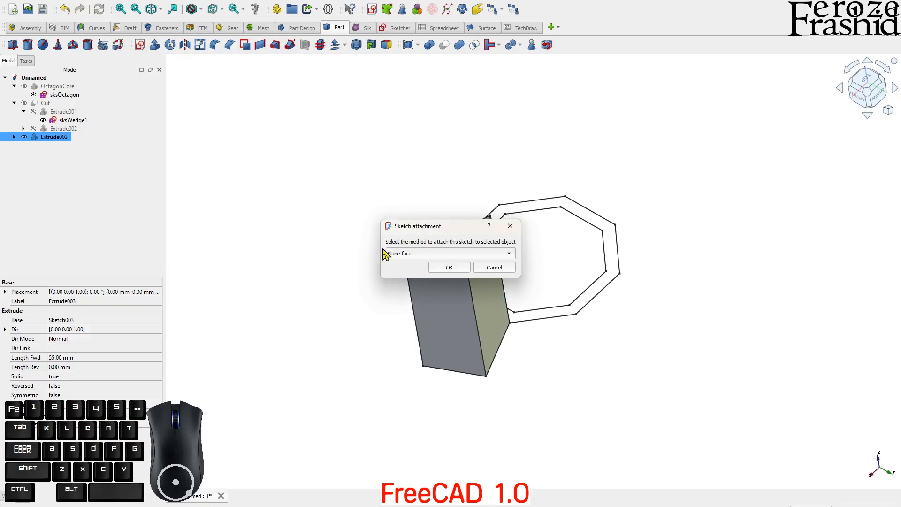
# Step: Attach the sketch to the Plane face and reference the rectangle's top-right corner
pyautogui.click(439, 268)
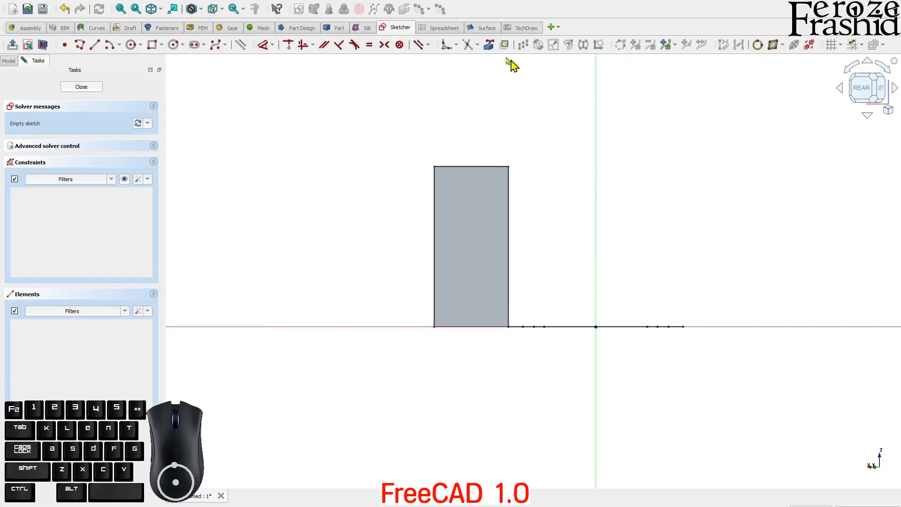
pyautogui.click(489, 46)
pyautogui.click(509, 166)
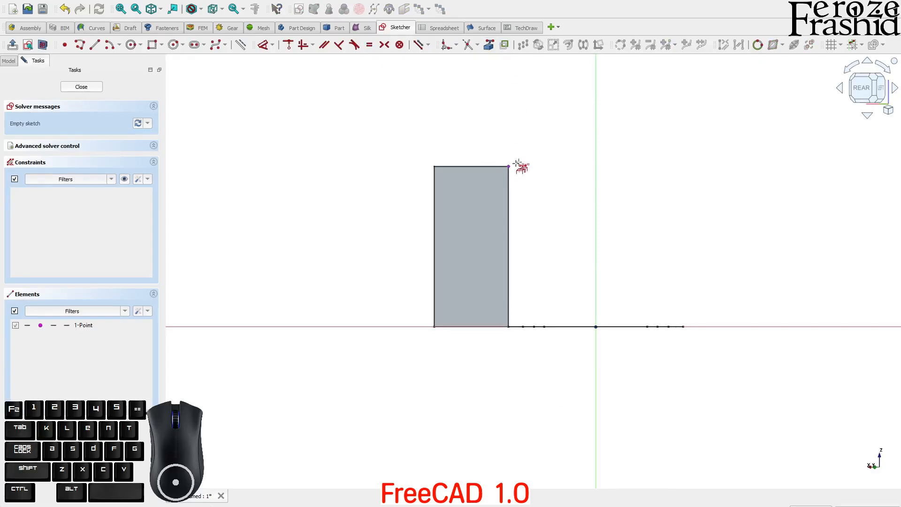
pyautogui.moveTo(440, 298); pyautogui.dragTo(493, 312, button='middle')
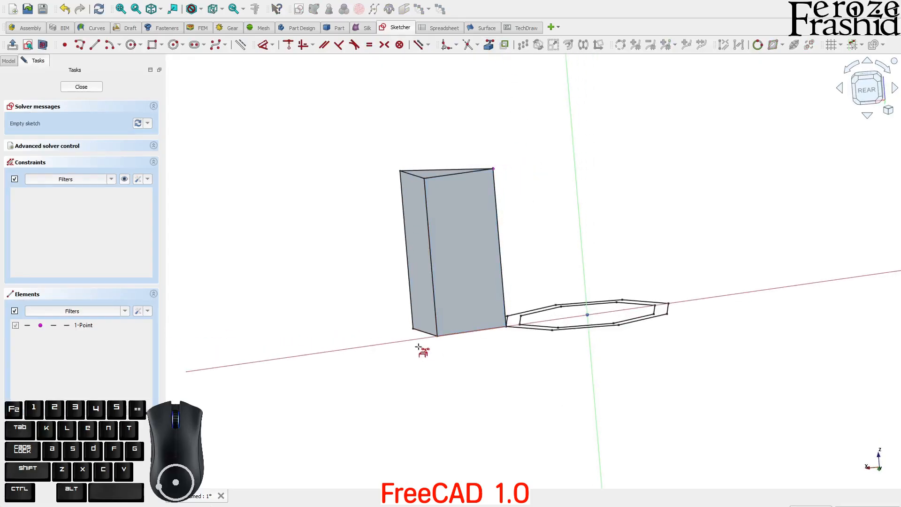
pyautogui.rightClick(442, 350)
pyautogui.click(867, 89)
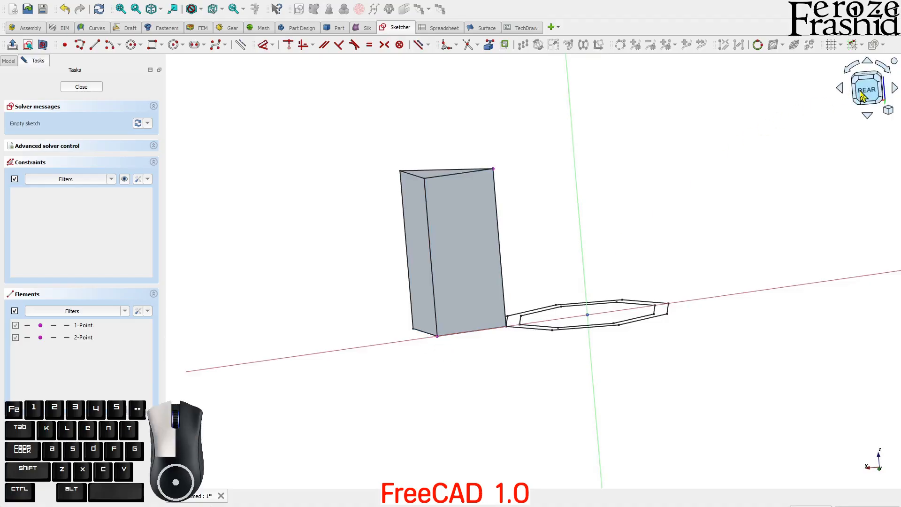
pyautogui.moveTo(565, 175)
pyautogui.mouseDown(button='middle')
pyautogui.moveTo(525, 221)
pyautogui.moveTo(353, 165)
pyautogui.mouseUp(button='middle')
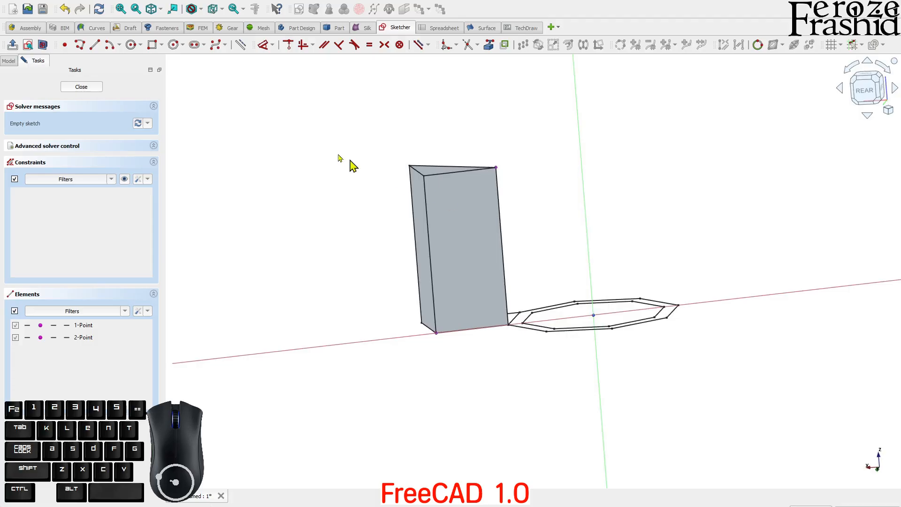
pyautogui.click(27, 45)
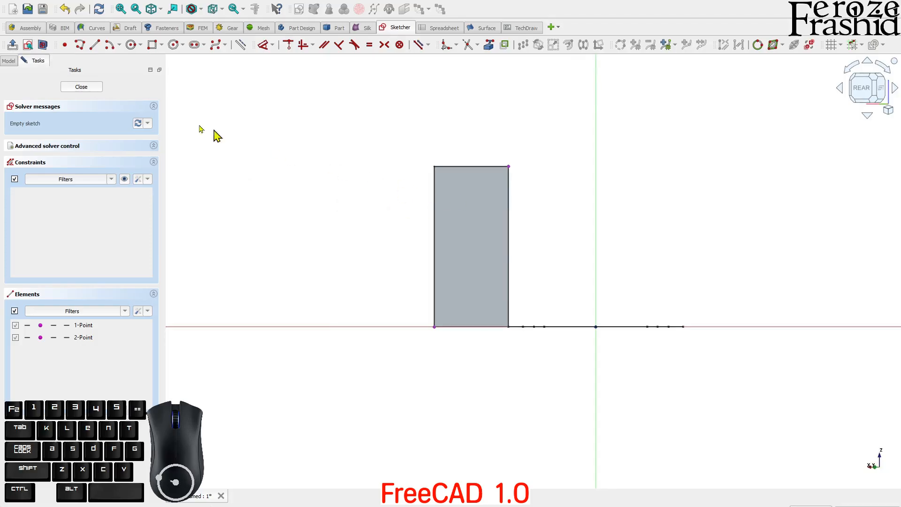
# Step: Draw a closed triangle from the bottom-left corner, up the left edge, to the top-right corner, then close the sketch
pyautogui.click(64, 45)
pyautogui.click(434, 326)
pyautogui.click(435, 166)
pyautogui.click(508, 166)
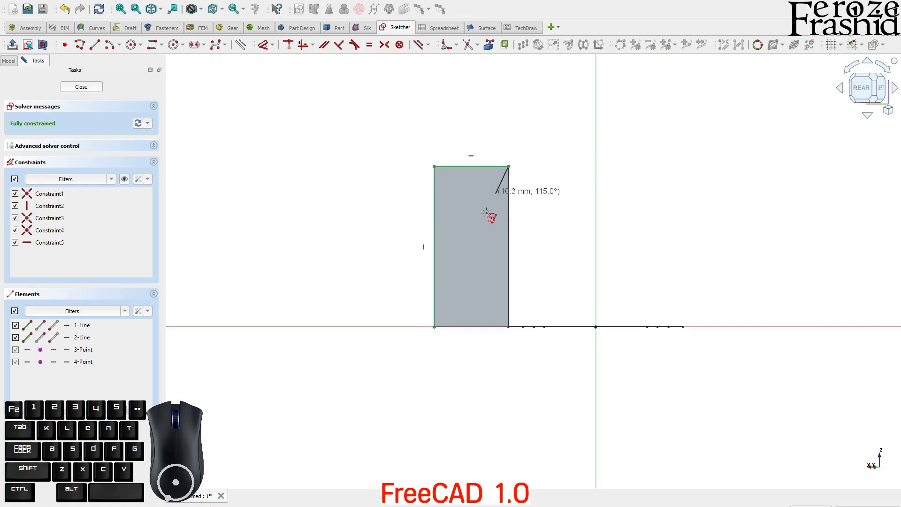
pyautogui.click(434, 326)
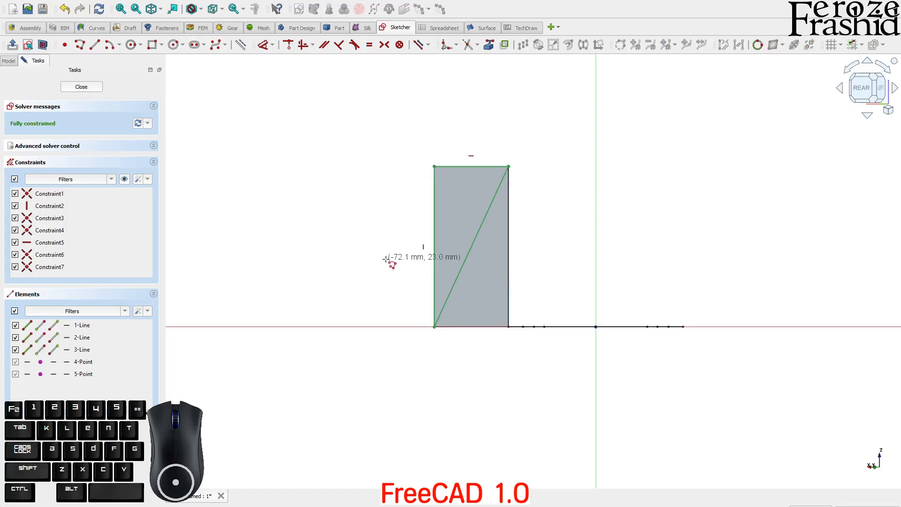
pyautogui.click(75, 87)
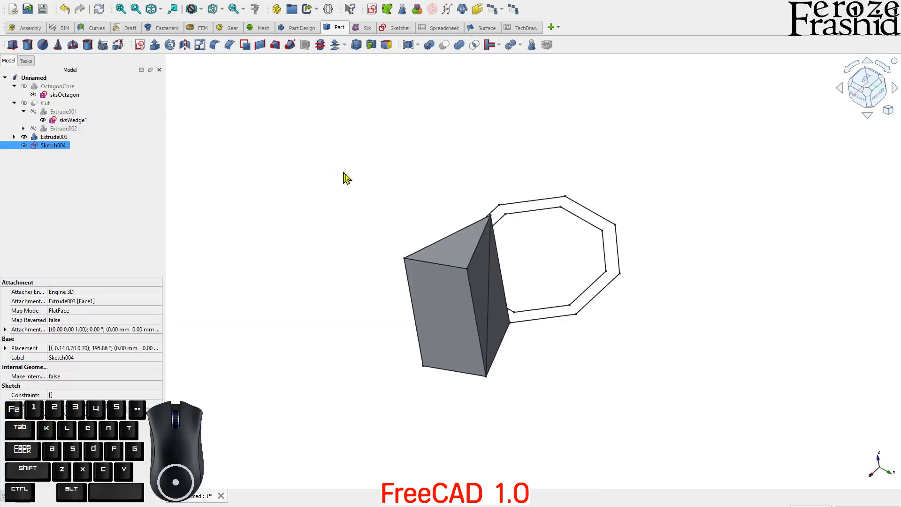
pyautogui.click(154, 45)
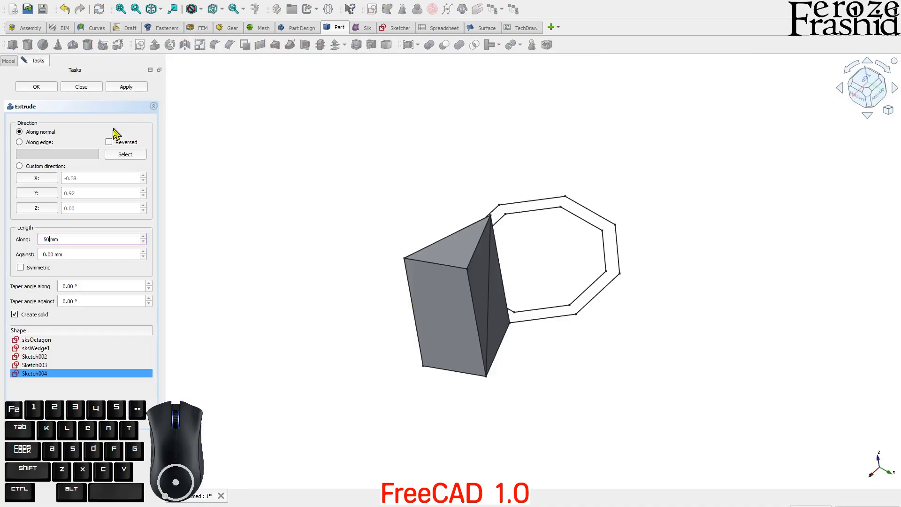
# Step: Extrude Sketch004 50 mm symmetrically about the sketch plane
pyautogui.click(36, 270)
pyautogui.click(126, 87)
pyautogui.click(85, 88)
# Step: Subtract the triangle extrusion from the Extrude003 wedge, creating Cut001
pyautogui.moveTo(463, 257); pyautogui.dragTo(297, 256, button='middle')
pyautogui.click(500, 291)
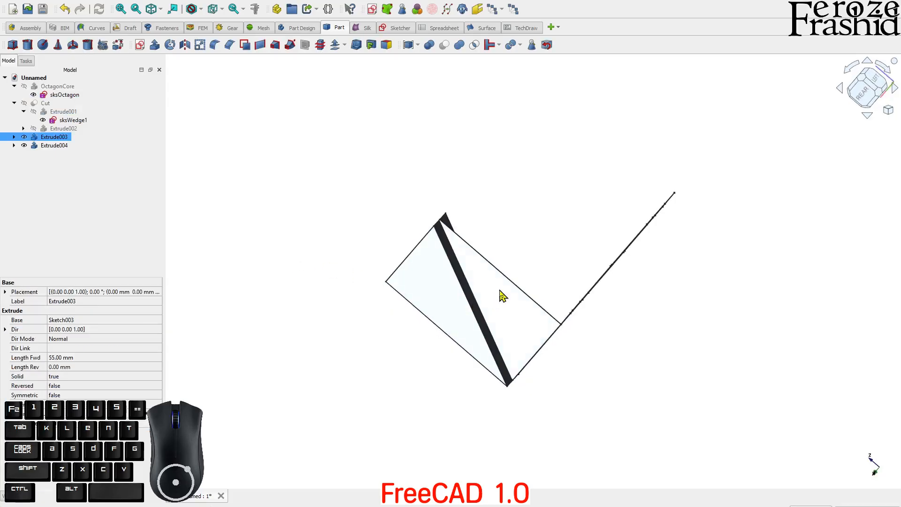
pyautogui.keyDown('ctrl'); pyautogui.click(421, 288); pyautogui.keyUp('ctrl')
pyautogui.click(446, 48)
pyautogui.moveTo(527, 251); pyautogui.dragTo(487, 382, button='middle')
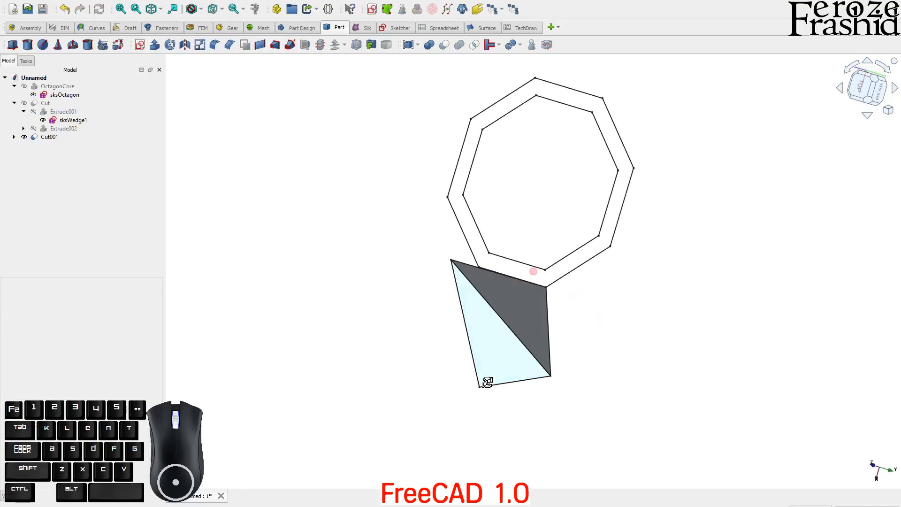
# Step: Make the OctagonCore ring visible again and orbit around the ring and spike
pyautogui.click(33, 87)
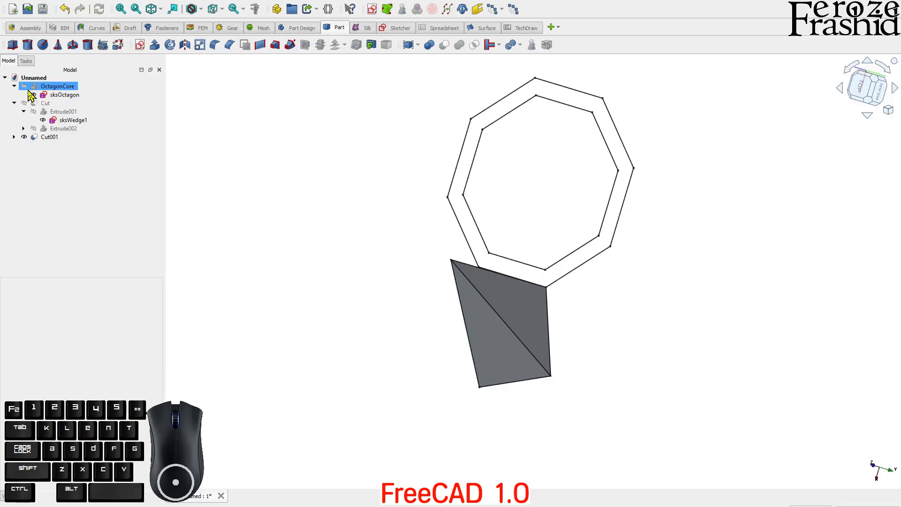
pyautogui.click(25, 87)
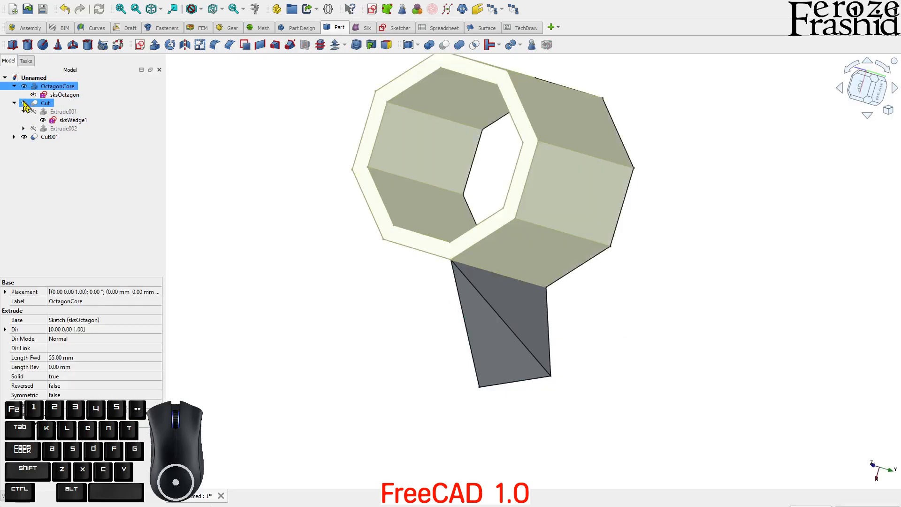
pyautogui.click(23, 104)
pyautogui.click(310, 293)
pyautogui.moveTo(414, 308); pyautogui.dragTo(521, 263, button='middle')
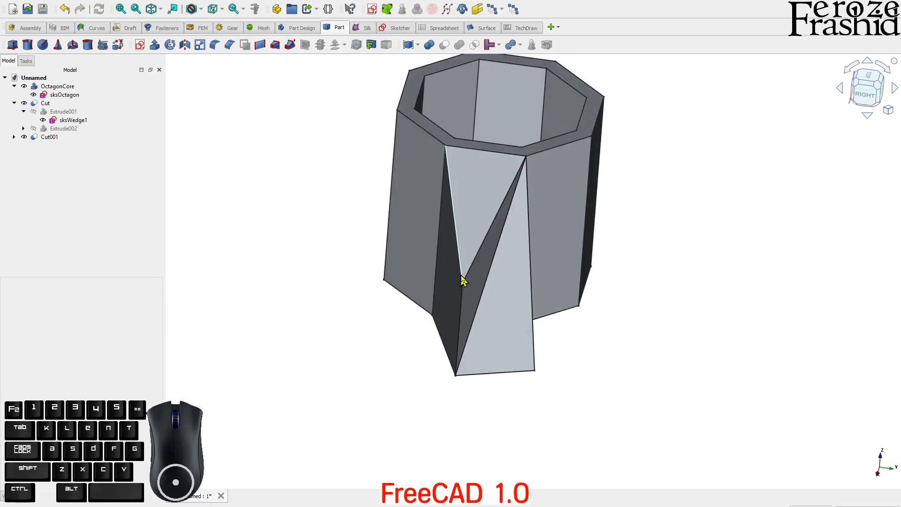
pyautogui.moveTo(514, 335); pyautogui.dragTo(432, 362, button='middle')
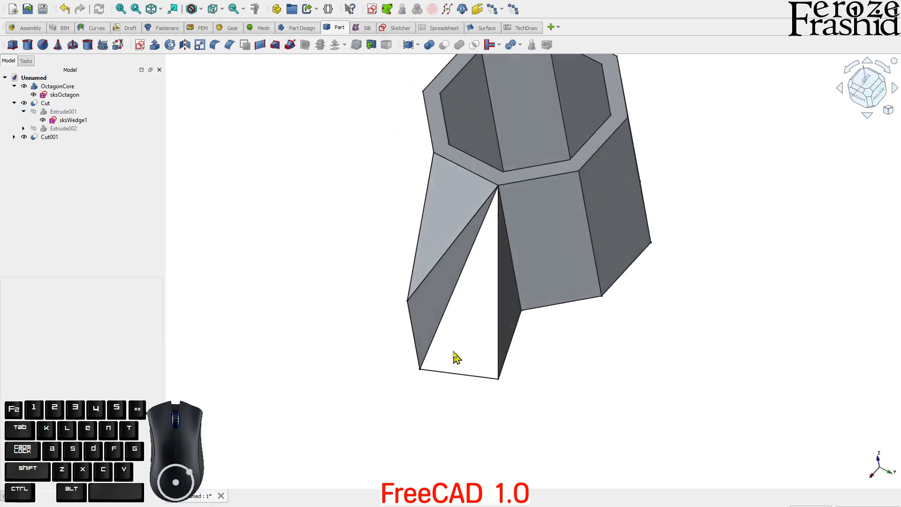
# Step: Select the tapered spike Cut001 and open the Mirroring settings
pyautogui.click(451, 350)
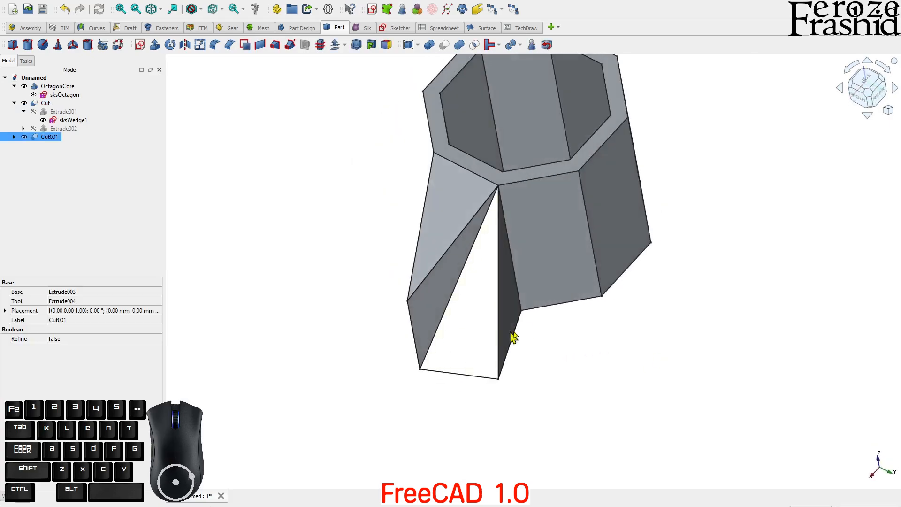
pyautogui.click(512, 305)
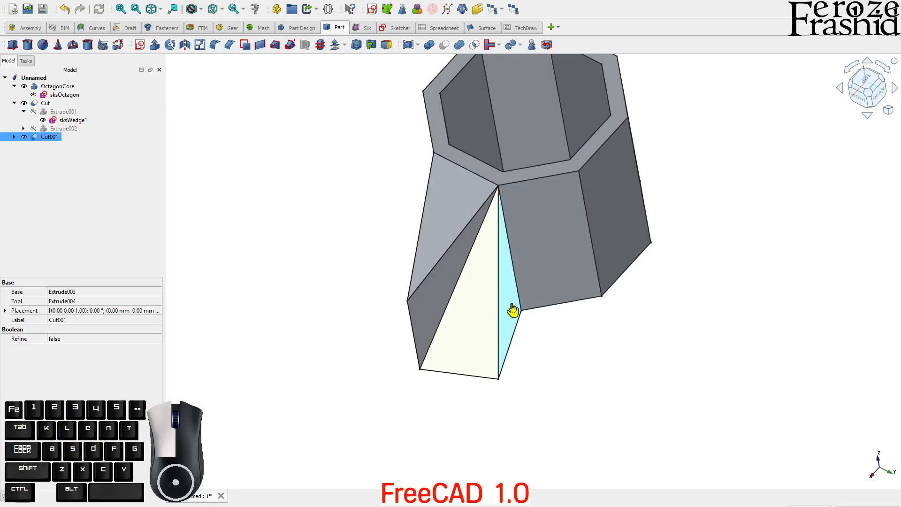
pyautogui.click(545, 353)
pyautogui.click(477, 333)
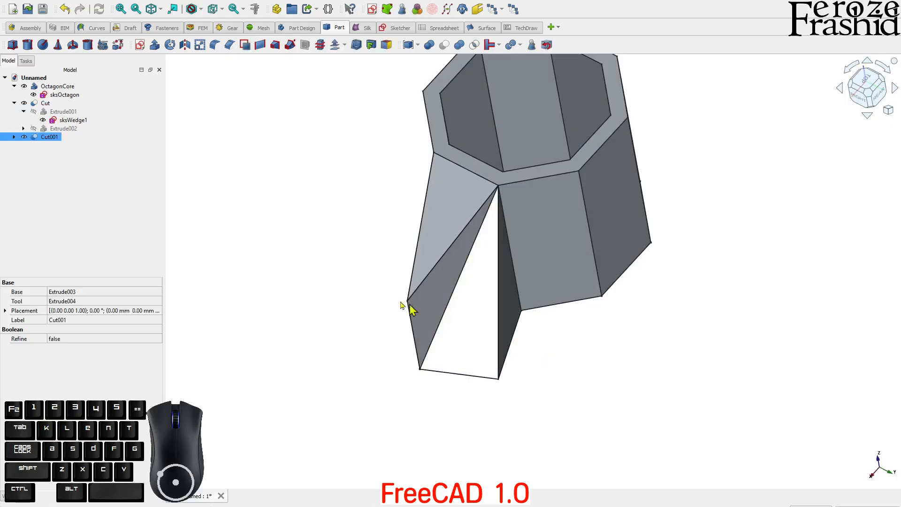
pyautogui.click(186, 46)
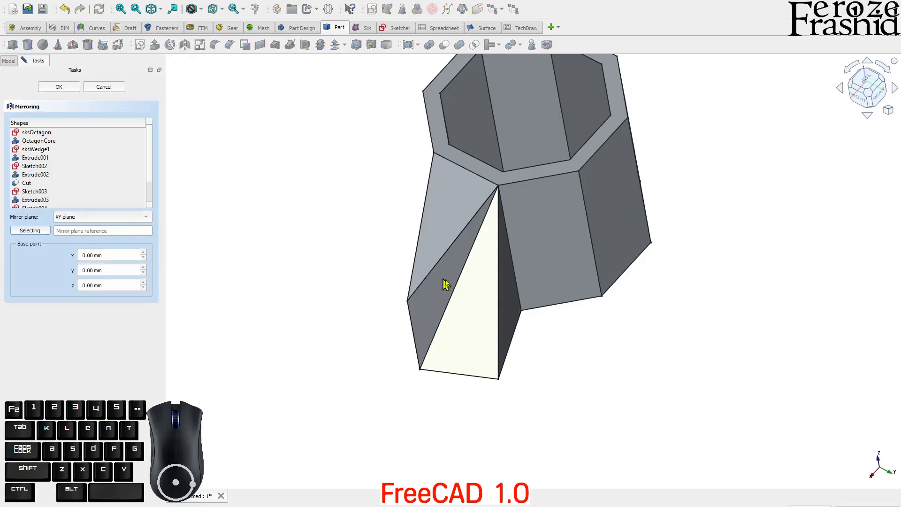
# Step: Mirror Cut001 across its narrow side face, creating Cut001 (Mirror #1)
pyautogui.click(509, 300)
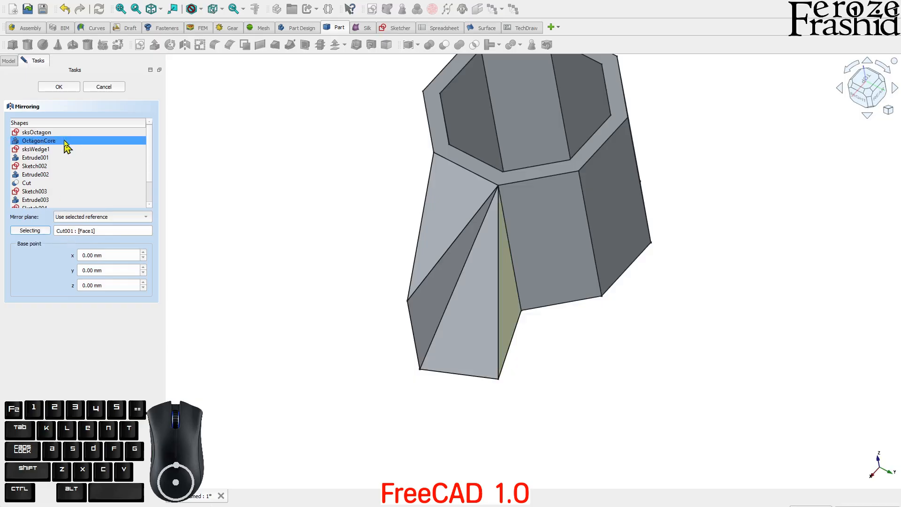
pyautogui.click(60, 88)
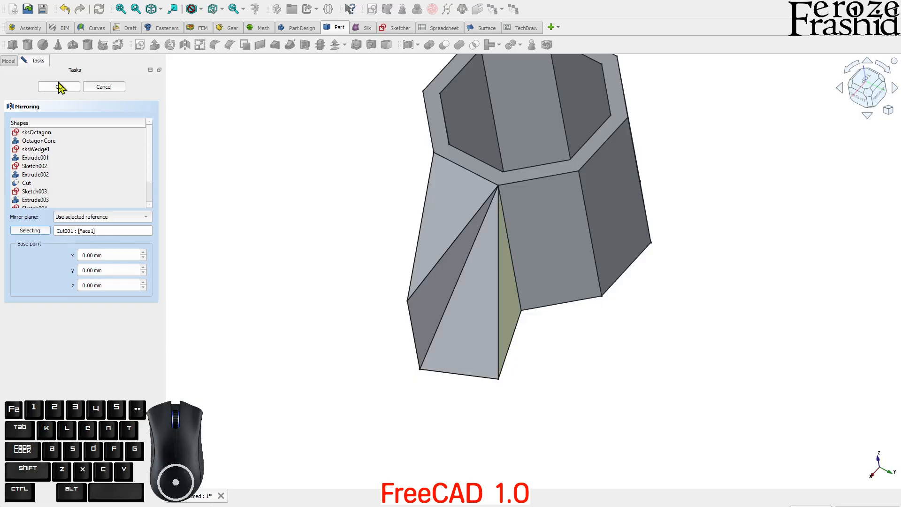
pyautogui.click(61, 88)
pyautogui.moveTo(570, 368); pyautogui.dragTo(557, 322, button='middle')
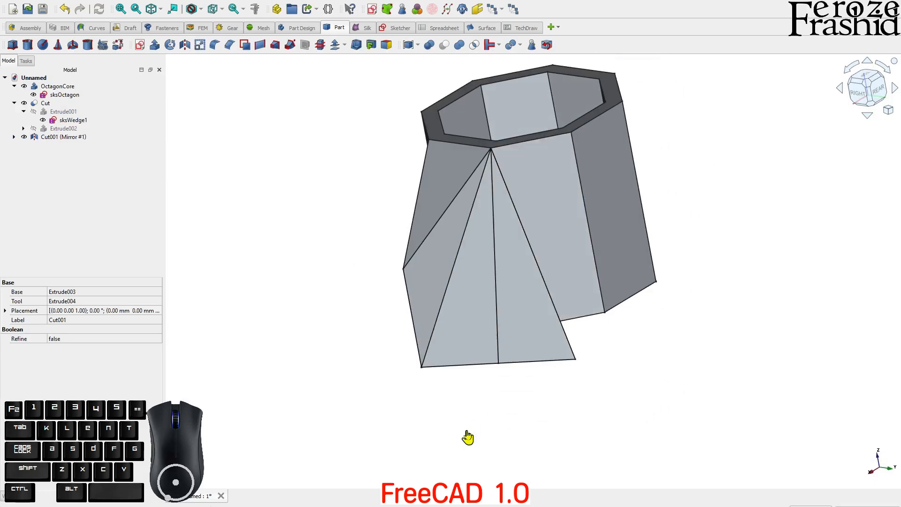
# Step: Select Cut001 (Mirror #1) and Cut001 and fuse them with Part Union
pyautogui.click(507, 341)
pyautogui.click(458, 412)
pyautogui.click(14, 137)
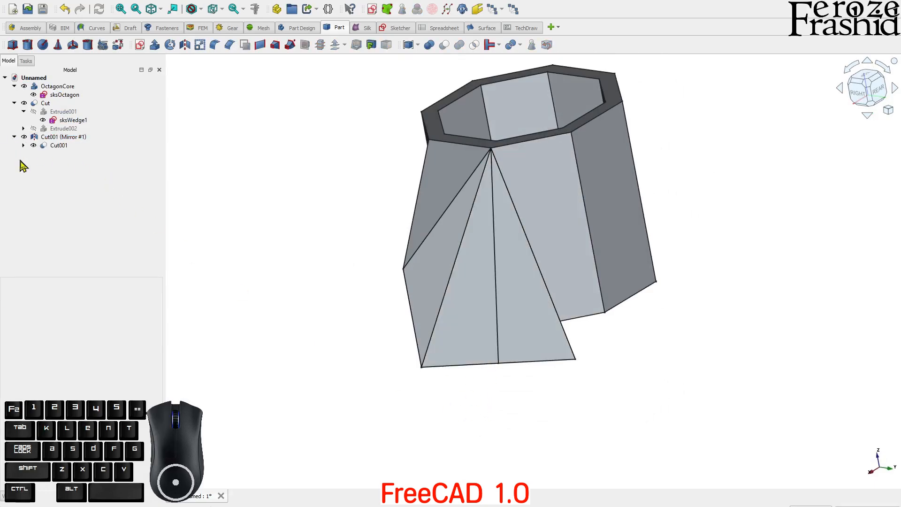
pyautogui.click(52, 146)
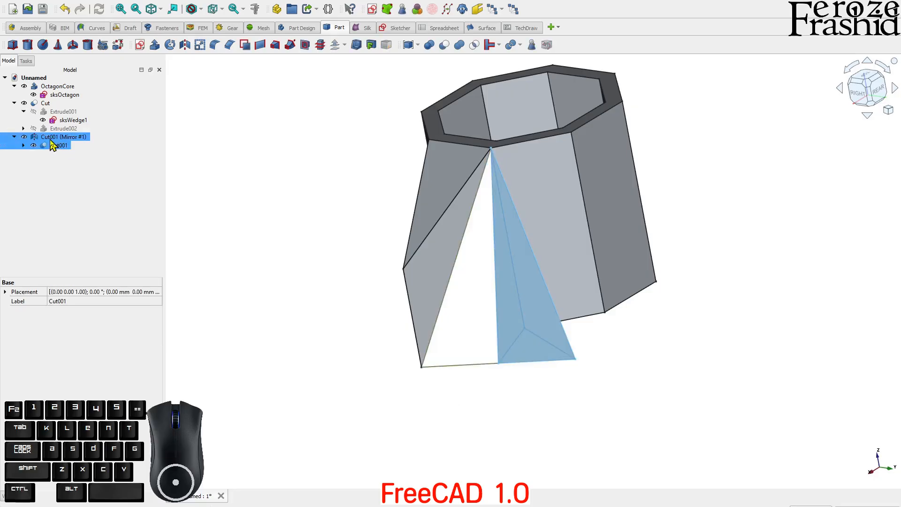
pyautogui.click(227, 272)
pyautogui.click(479, 349)
pyautogui.keyDown('ctrl'); pyautogui.click(509, 353); pyautogui.keyUp('ctrl')
pyautogui.moveTo(512, 350); pyautogui.dragTo(498, 289, button='middle')
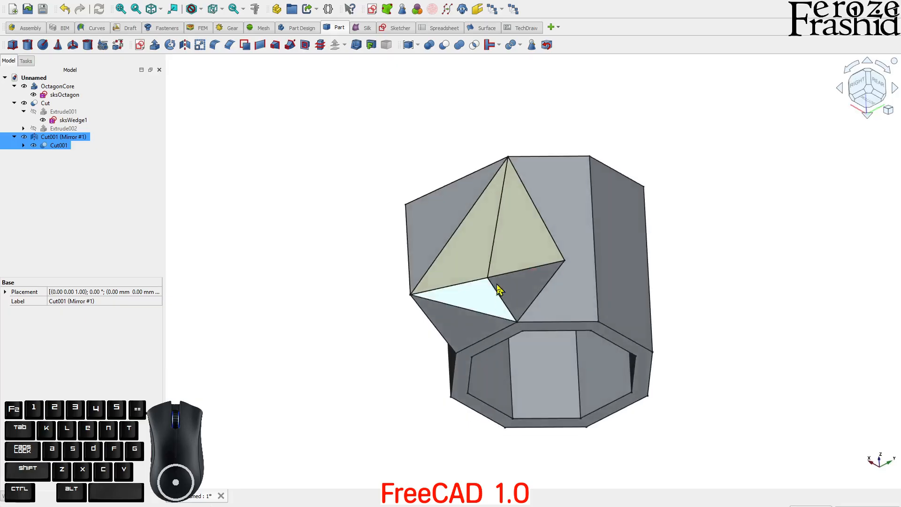
pyautogui.click(459, 46)
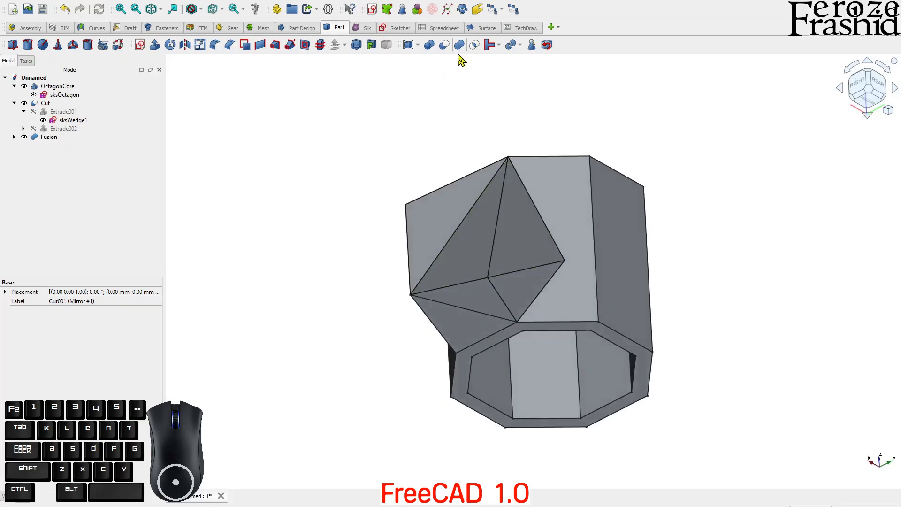
# Step: Set the new Fusion's Refine property to true
pyautogui.click(496, 256)
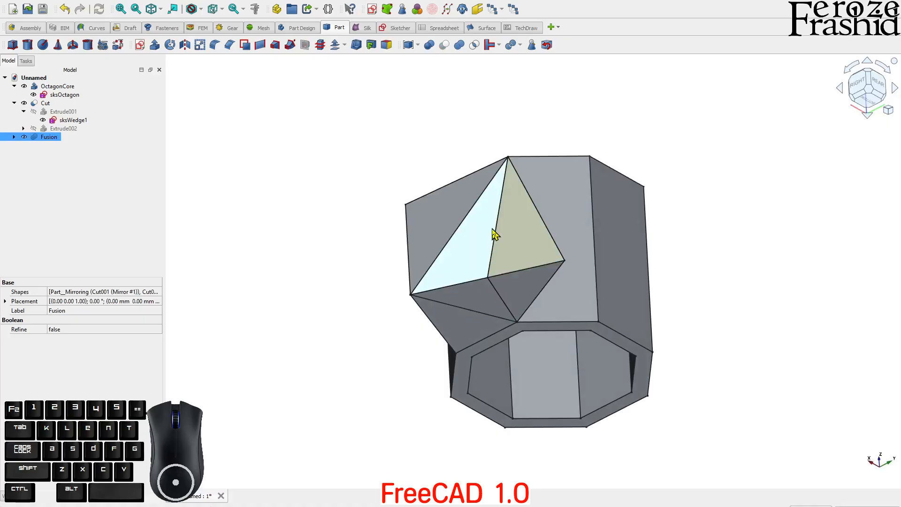
pyautogui.click(515, 125)
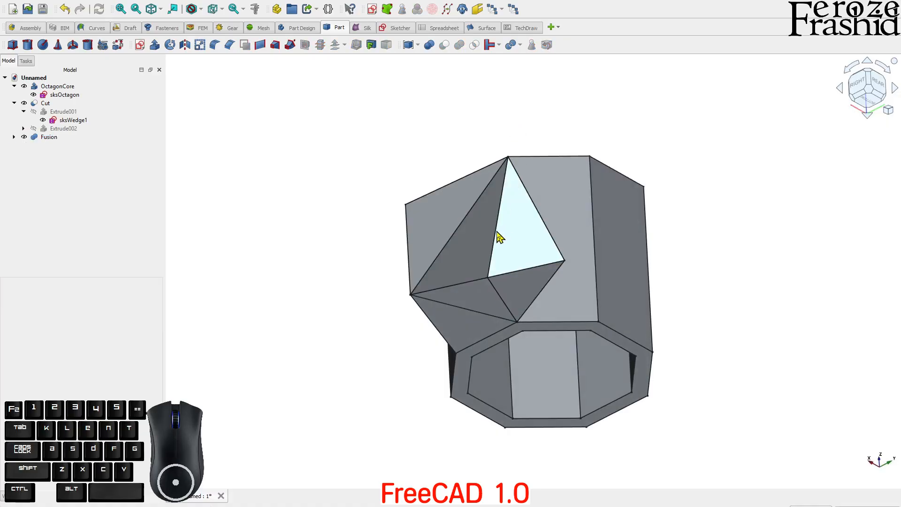
pyautogui.click(499, 237)
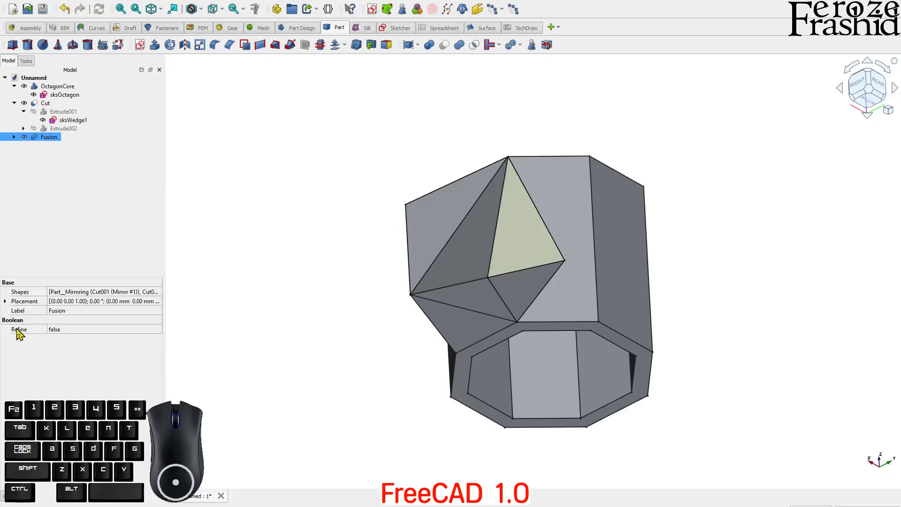
pyautogui.click(60, 335)
pyautogui.click(60, 335)
pyautogui.click(73, 342)
pyautogui.click(287, 346)
pyautogui.moveTo(533, 271); pyautogui.dragTo(521, 316, button='middle')
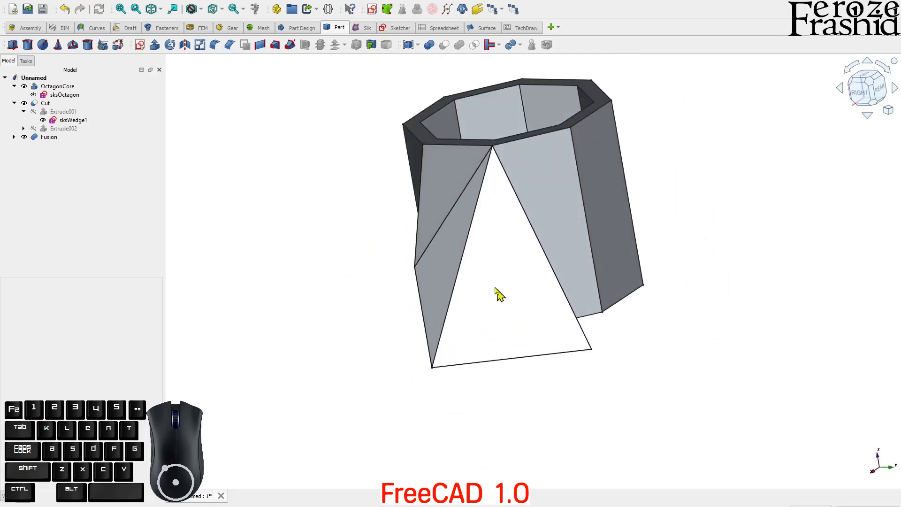
# Step: Fuse the octagonal ring Cut with the wedge Fusion into Fusion001
pyautogui.click(441, 258)
pyautogui.keyDown('ctrl'); pyautogui.click(495, 283); pyautogui.keyUp('ctrl')
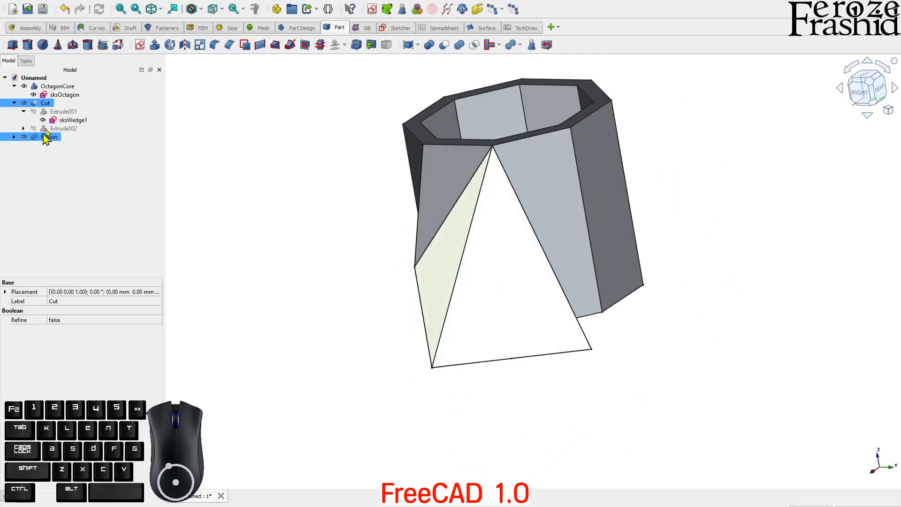
pyautogui.click(458, 48)
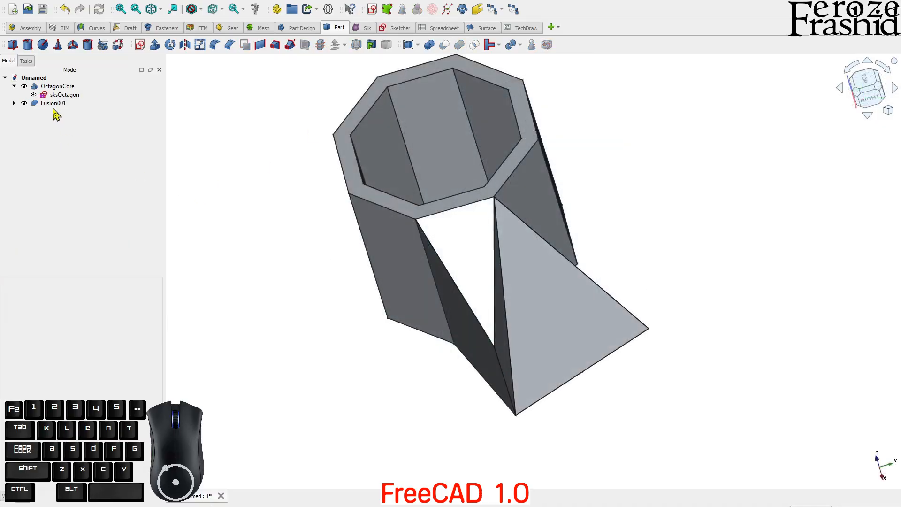
pyautogui.click(53, 106)
pyautogui.moveTo(534, 271)
pyautogui.mouseDown(button='middle')
pyautogui.moveTo(507, 283)
pyautogui.moveTo(511, 250)
pyautogui.moveTo(518, 302)
pyautogui.mouseUp(button='middle')
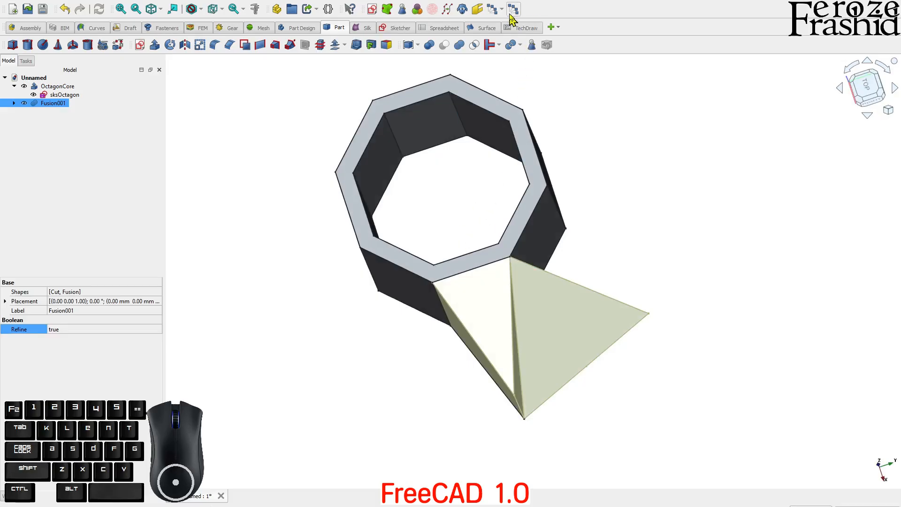
pyautogui.click(126, 28)
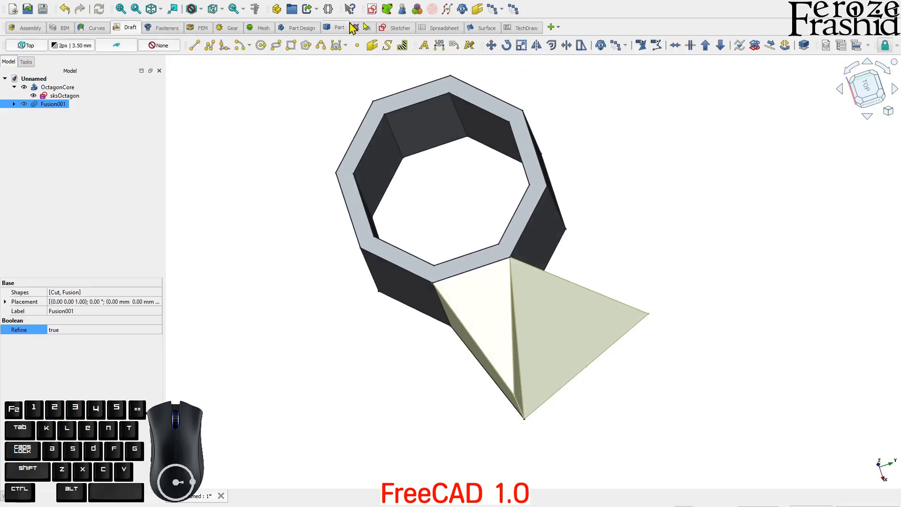
# Step: Create a fused 360° polar array of 8 spikes centred at 0,0,0
pyautogui.click(623, 46)
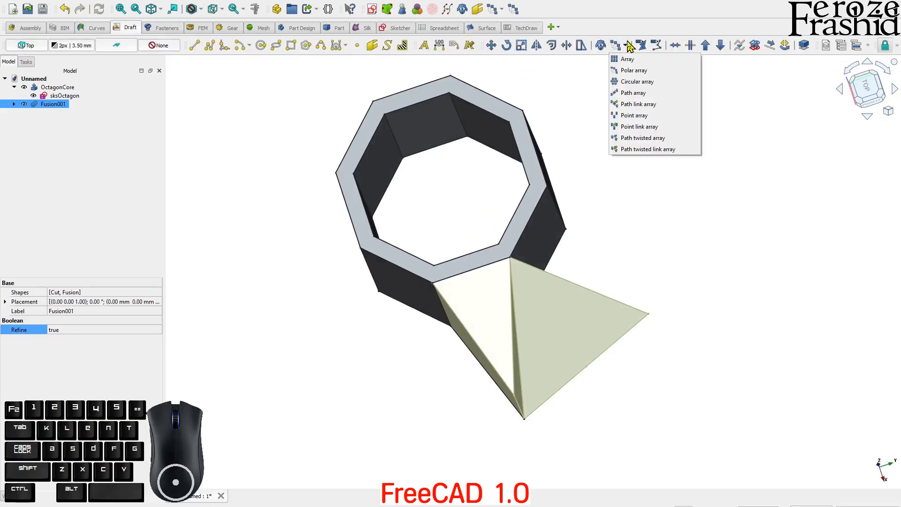
pyautogui.click(635, 71)
pyautogui.doubleClick(115, 170)
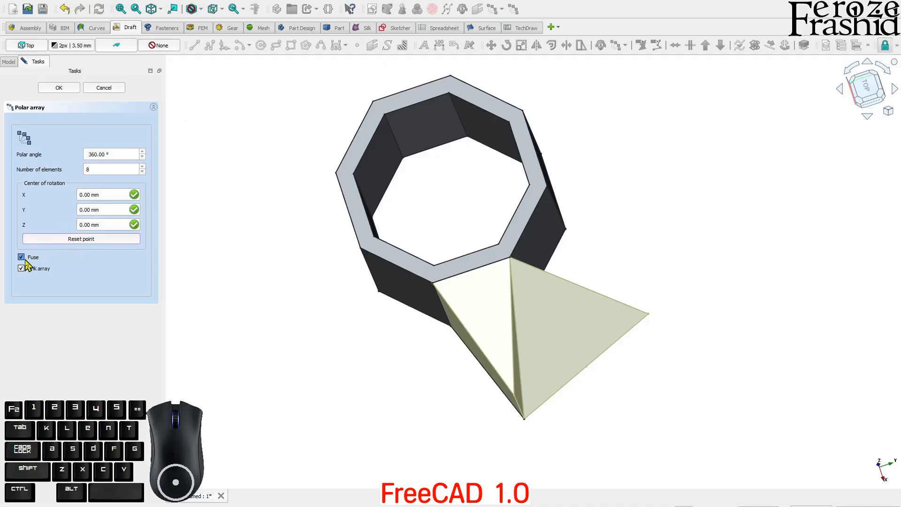
pyautogui.click(58, 88)
pyautogui.scroll(-2, 211, 277)
pyautogui.click(218, 322)
pyautogui.moveTo(356, 346); pyautogui.dragTo(572, 250, button='middle')
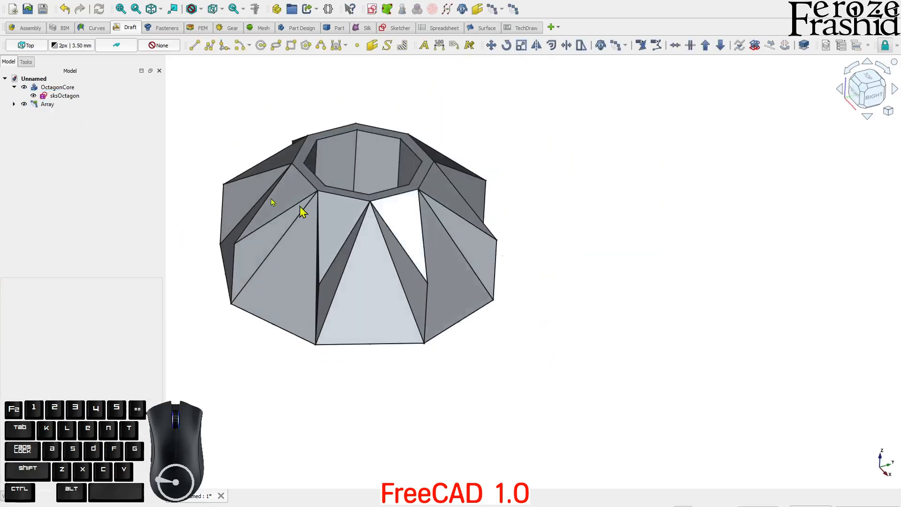
# Step: Hide sksOctagon, then union OctagonCore with the Array into Fusion002
pyautogui.click(15, 104)
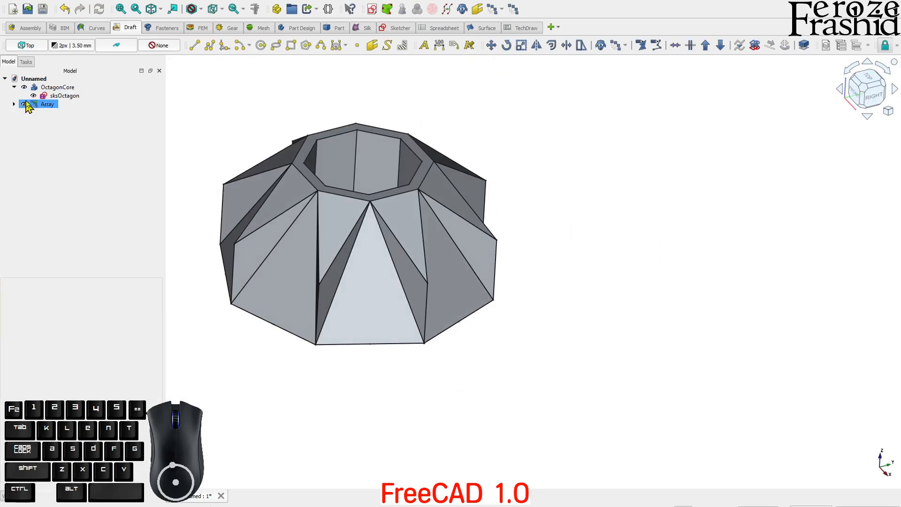
pyautogui.click(50, 90)
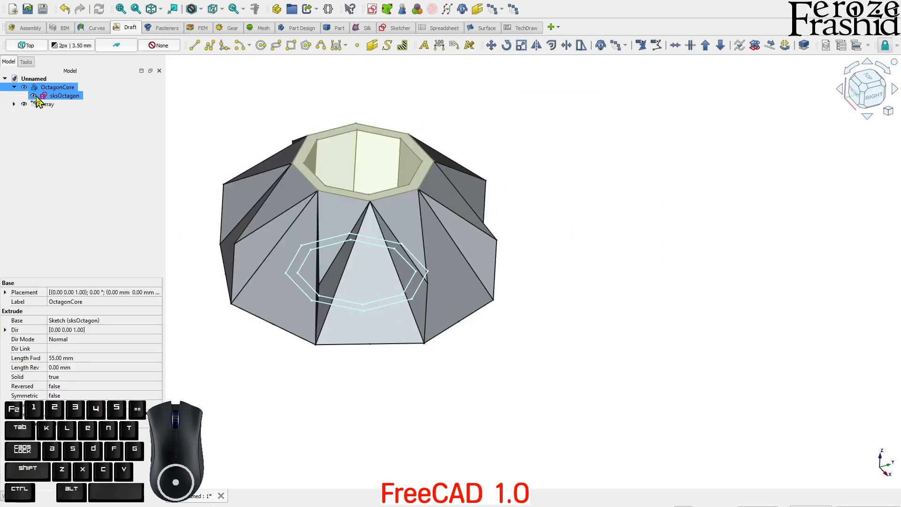
pyautogui.click(34, 96)
pyautogui.click(52, 138)
pyautogui.click(60, 89)
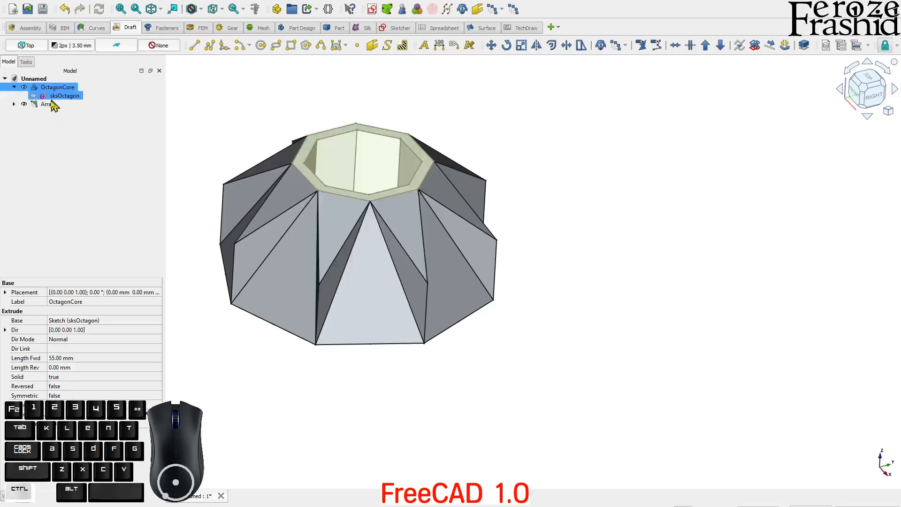
pyautogui.keyDown('ctrl'); pyautogui.click(52, 105); pyautogui.keyUp('ctrl')
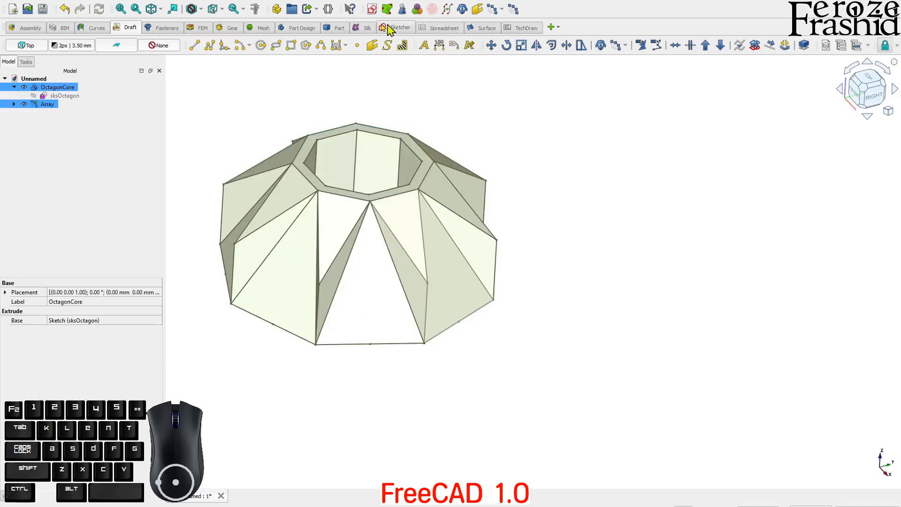
pyautogui.click(338, 28)
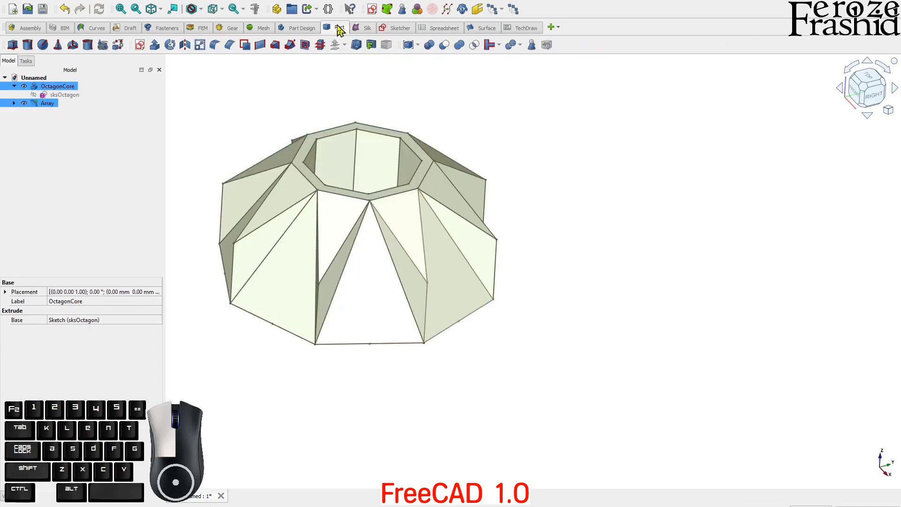
pyautogui.click(459, 45)
# Step: Turn on Refine for Fusion002 and inspect the spikes from several angles
pyautogui.moveTo(487, 199); pyautogui.dragTo(399, 266, button='middle')
pyautogui.click(380, 267)
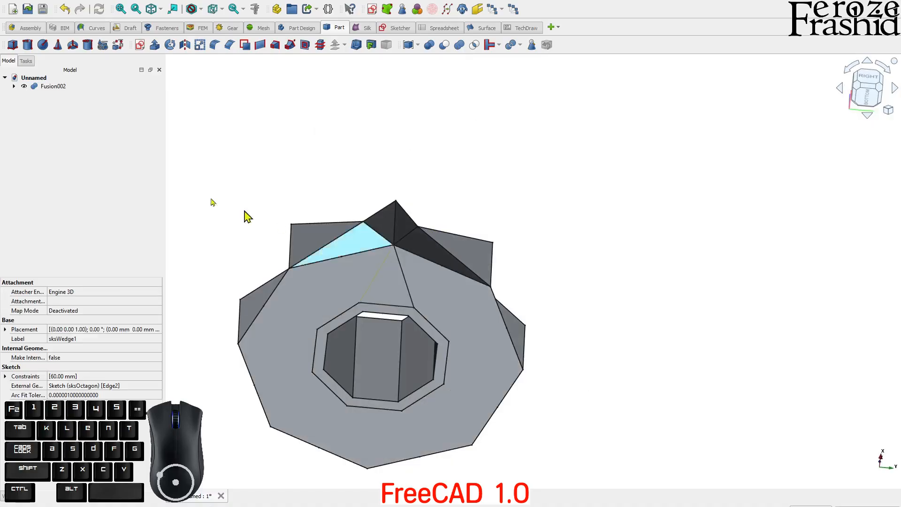
pyautogui.click(46, 88)
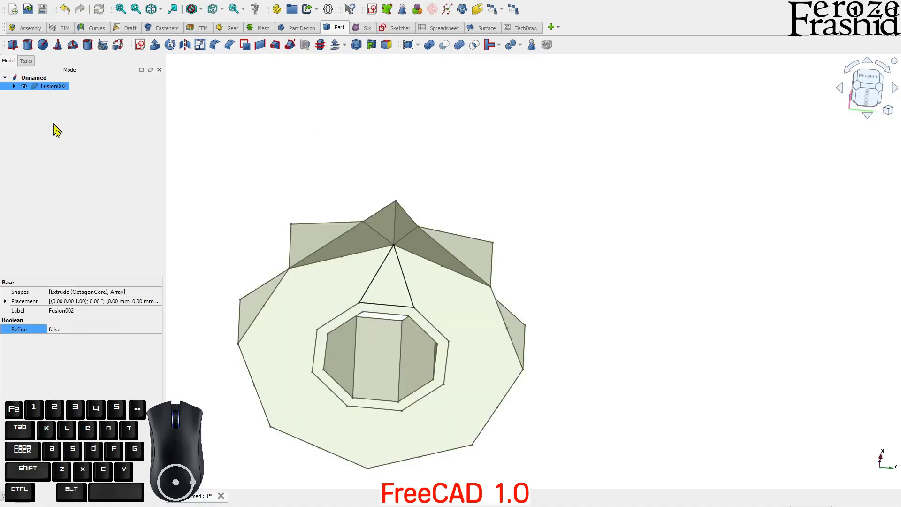
pyautogui.click(61, 337)
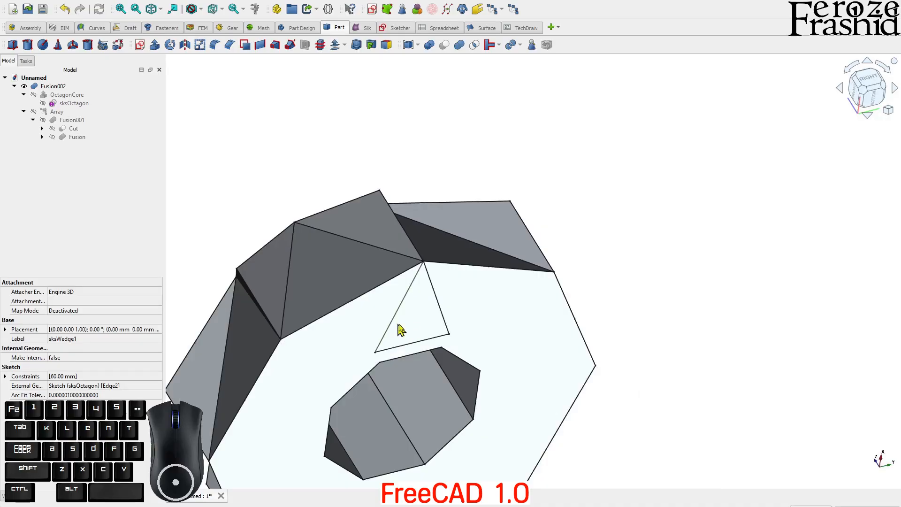
pyautogui.moveTo(424, 301); pyautogui.dragTo(398, 265, button='middle')
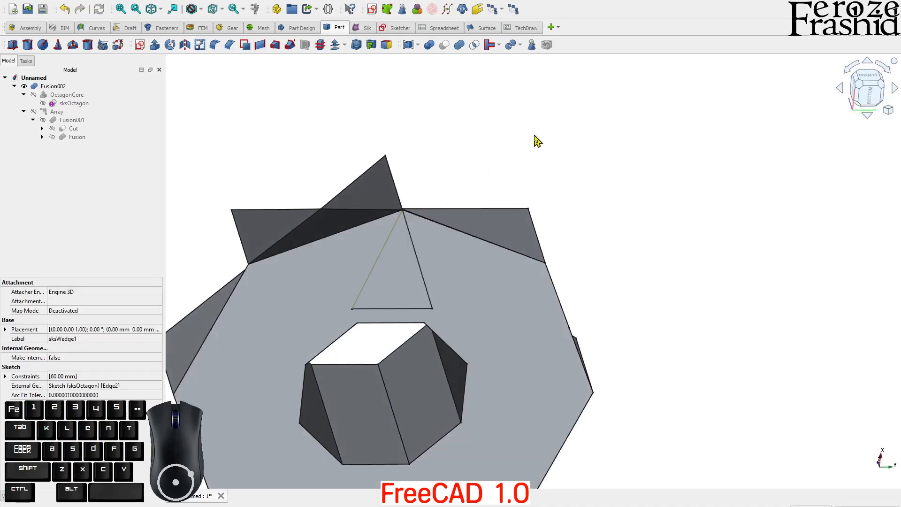
pyautogui.moveTo(513, 143); pyautogui.dragTo(474, 211, button='middle')
pyautogui.scroll(-2, 321, 188)
pyautogui.scroll(4, 398, 252)
pyautogui.moveTo(399, 252); pyautogui.dragTo(472, 190, button='middle')
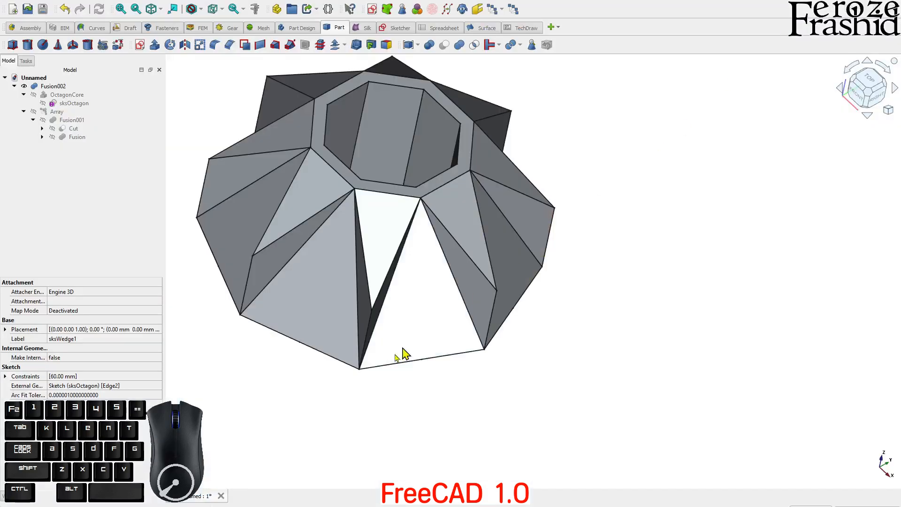
pyautogui.moveTo(402, 358); pyautogui.dragTo(452, 346, button='middle')
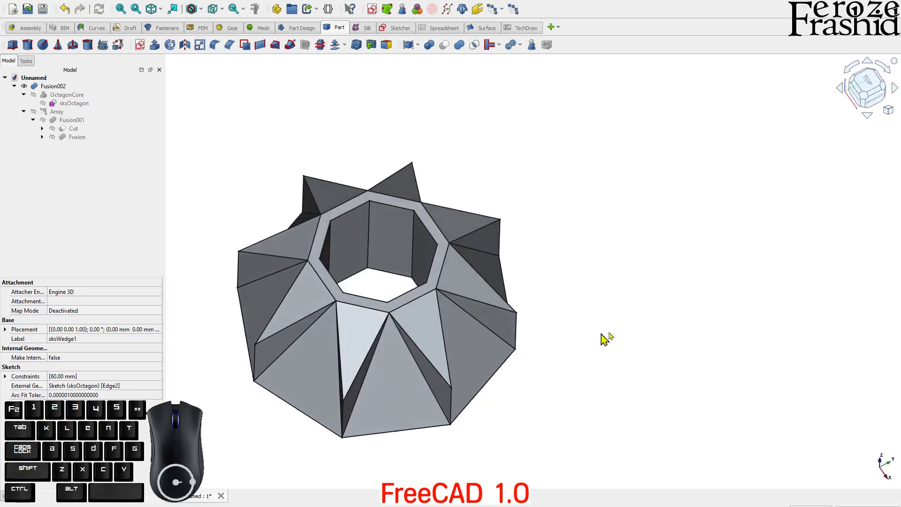
# Step: Select Fusion002 and apply random colours until the model shows purple
pyautogui.scroll(2, 434, 341)
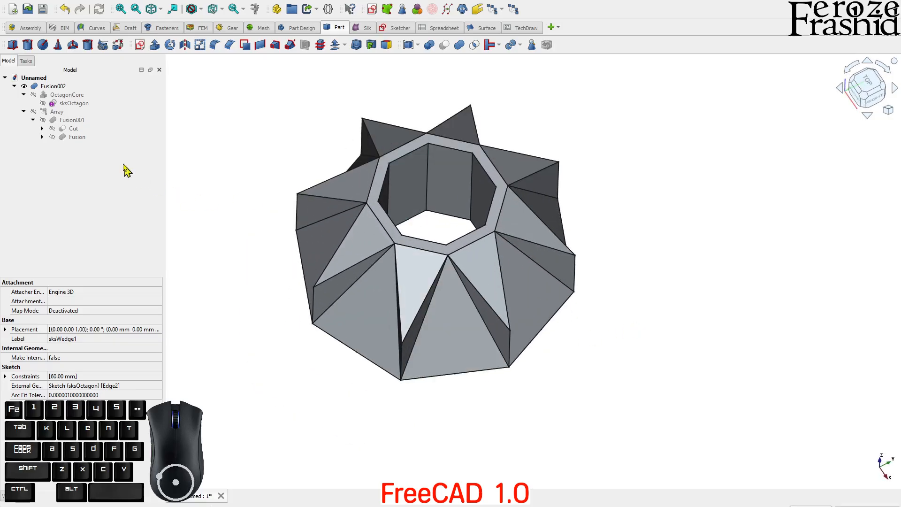
pyautogui.click(315, 198)
pyautogui.click(416, 9)
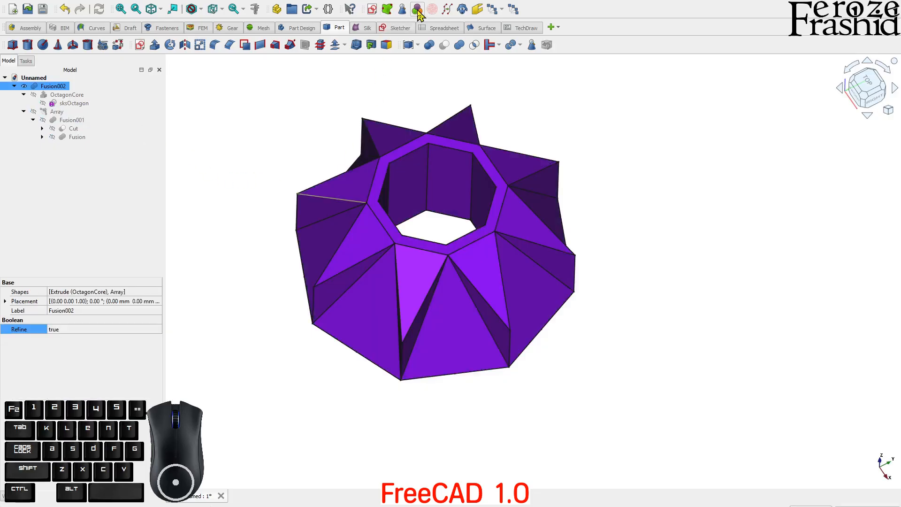
pyautogui.click(416, 9)
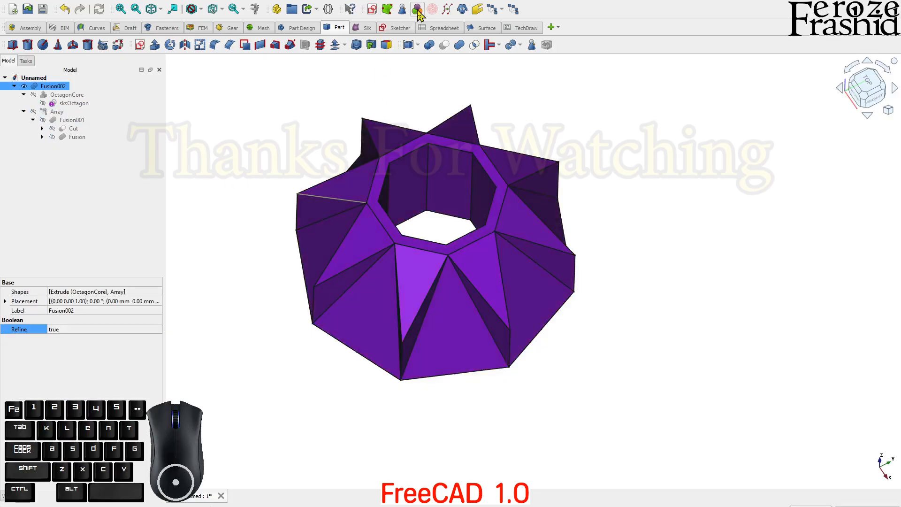